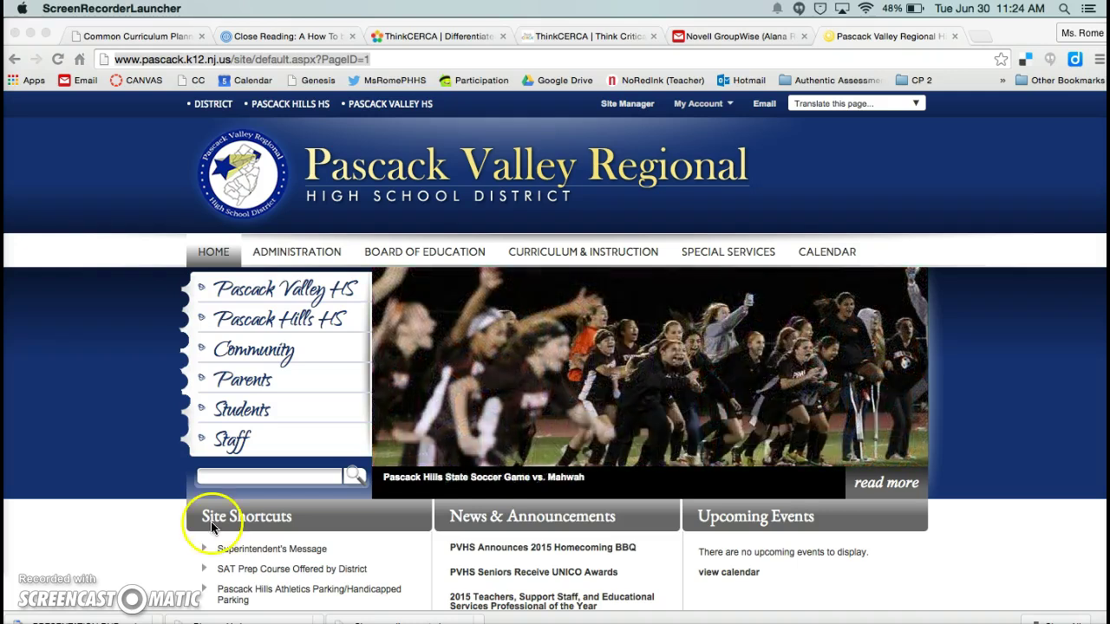
- Go to diigo.com from Chrome's address bar
click(295, 57)
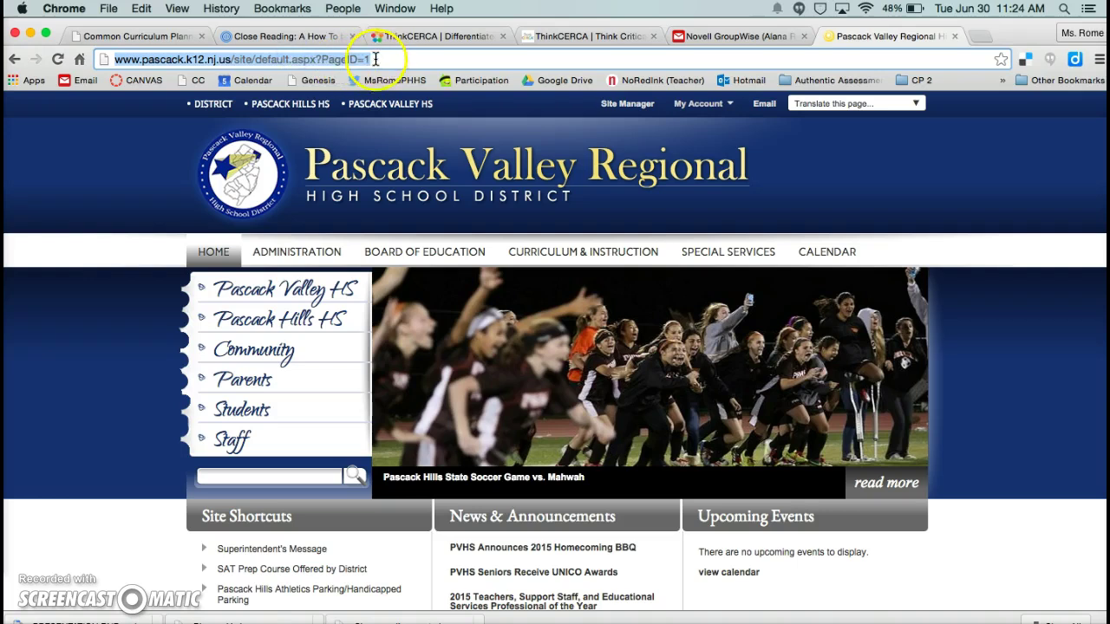
text(diigo.com)
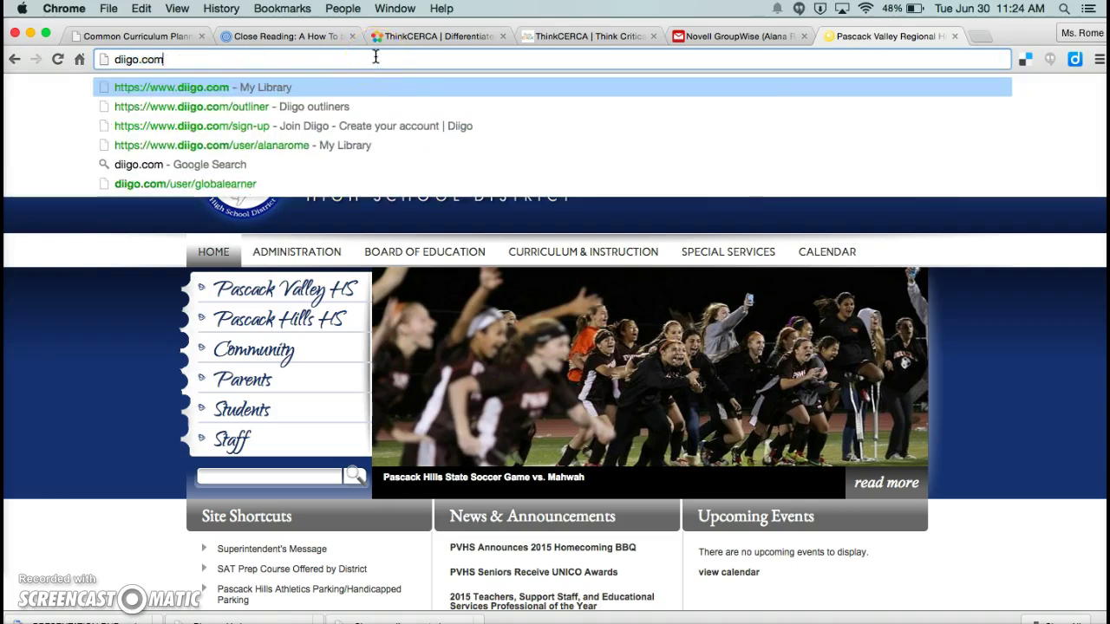
key(Return)
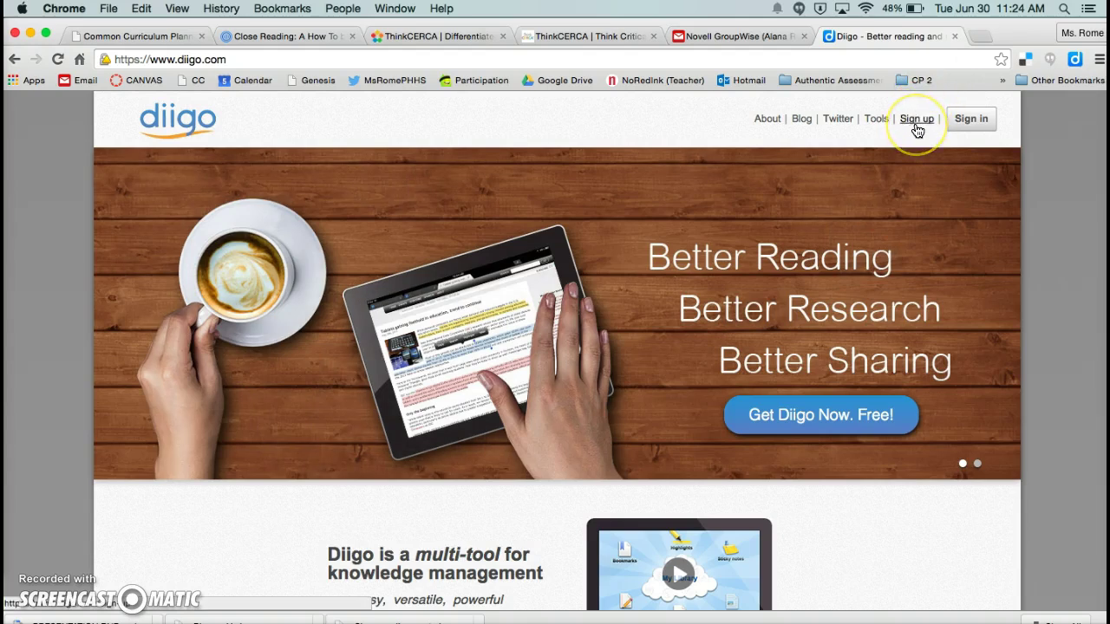
- Start a Free-plan Diigo sign-up and enter the account username
click(916, 121)
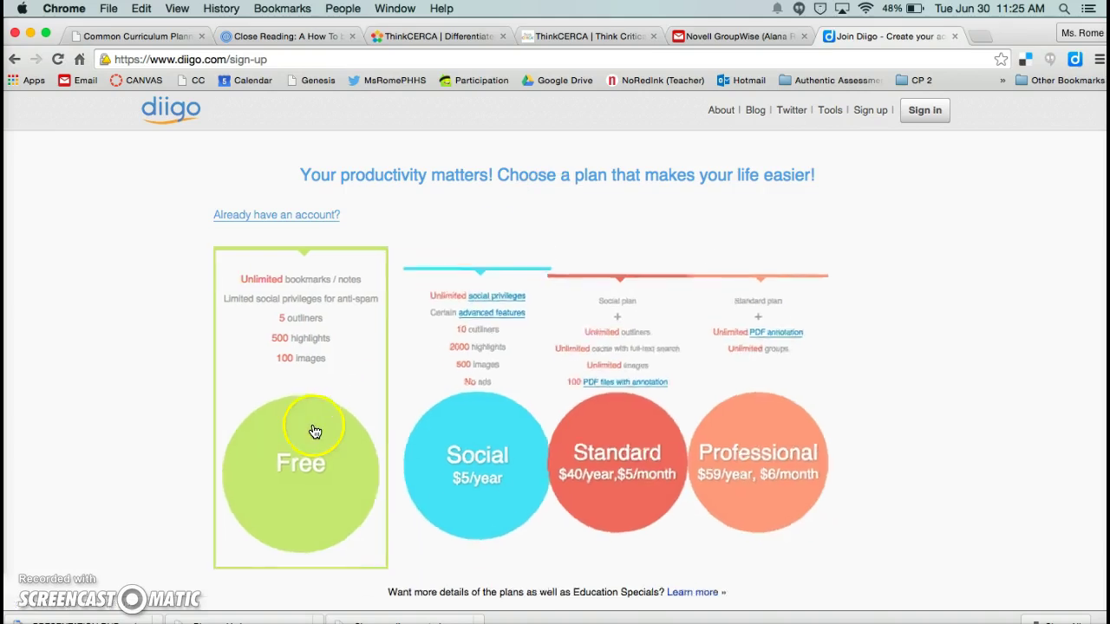
click(300, 431)
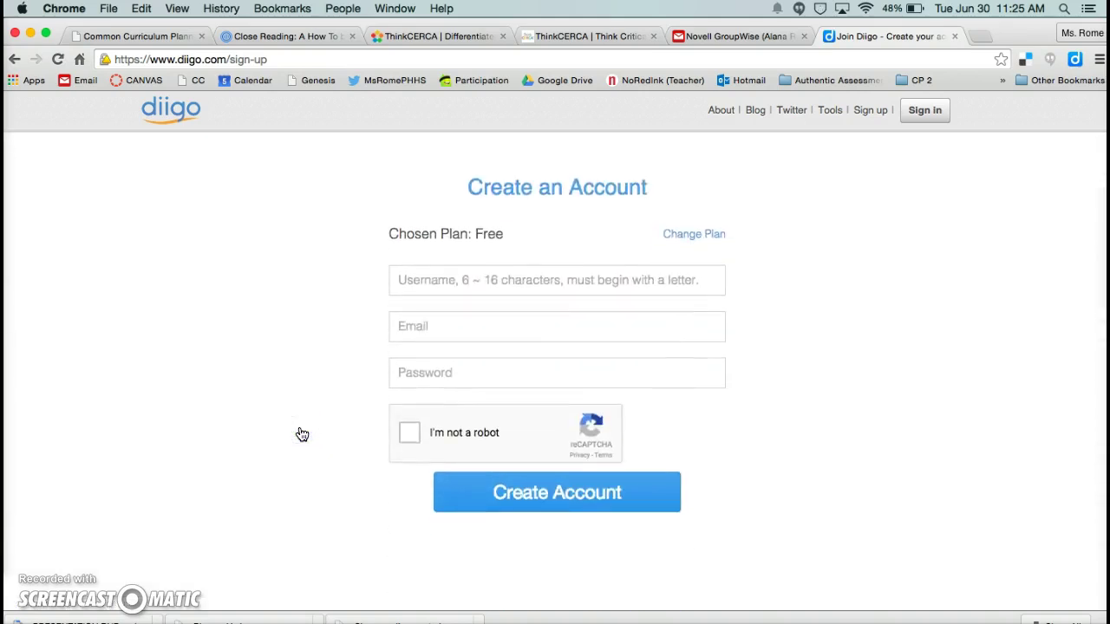
click(431, 284)
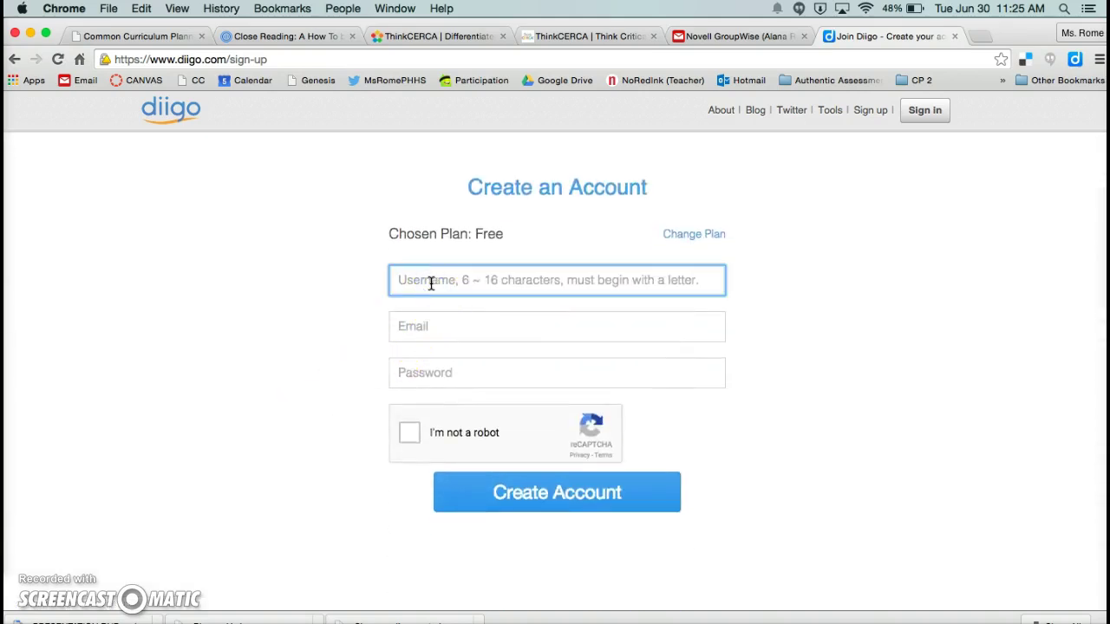
text(MsRomePHHS)
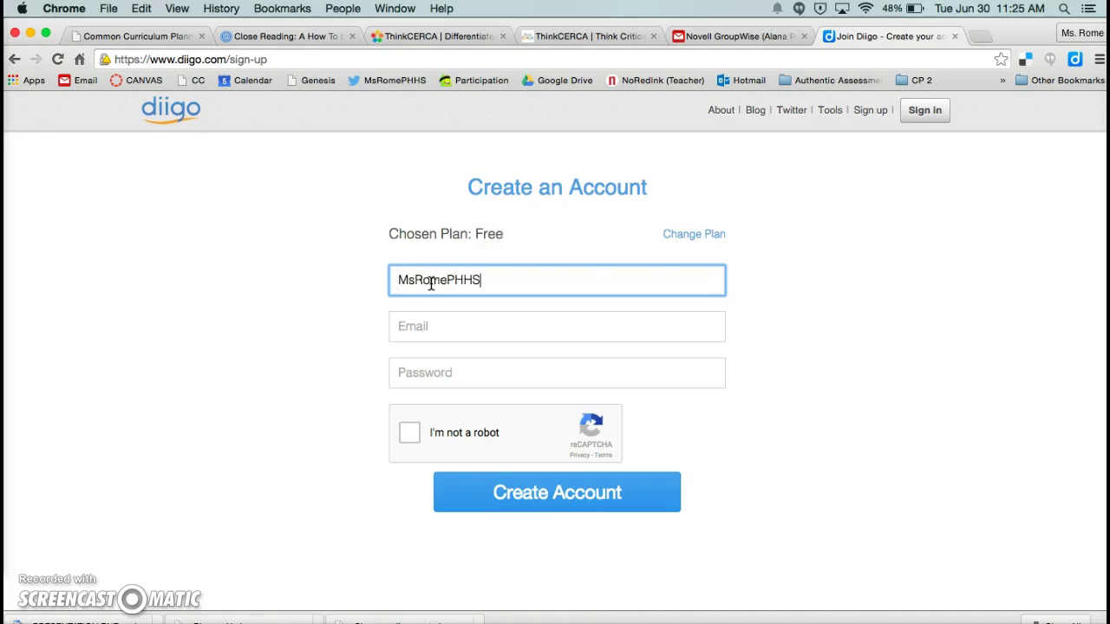
- Fill in the e-mail address and password, then tick 'I'm not a robot'
key(Tab)
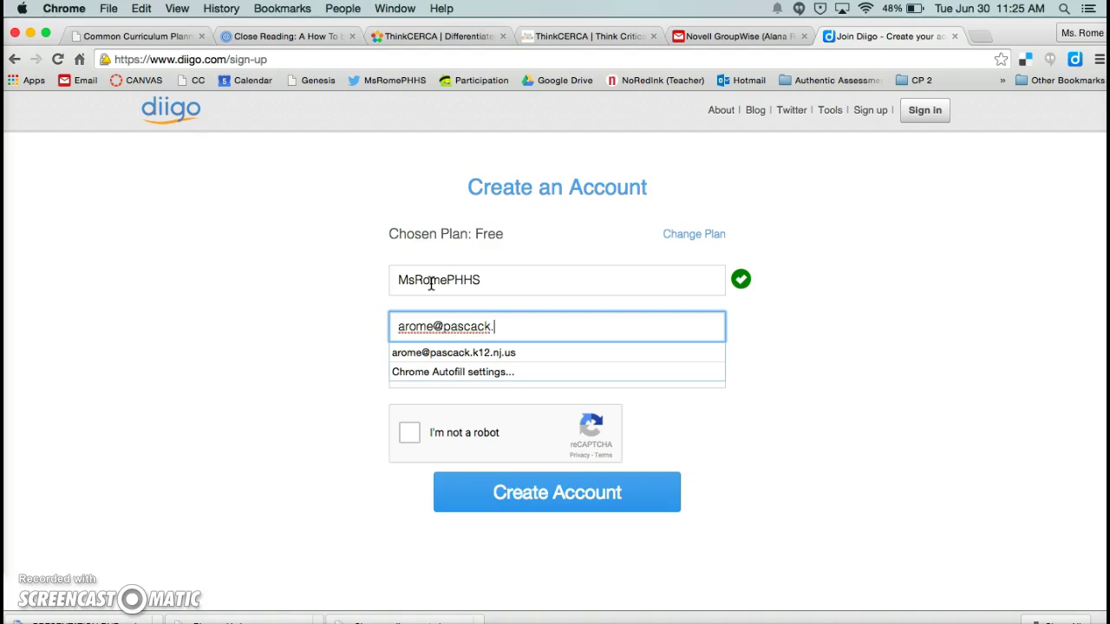
key(Down)
key(Return)
click(425, 372)
text(******)
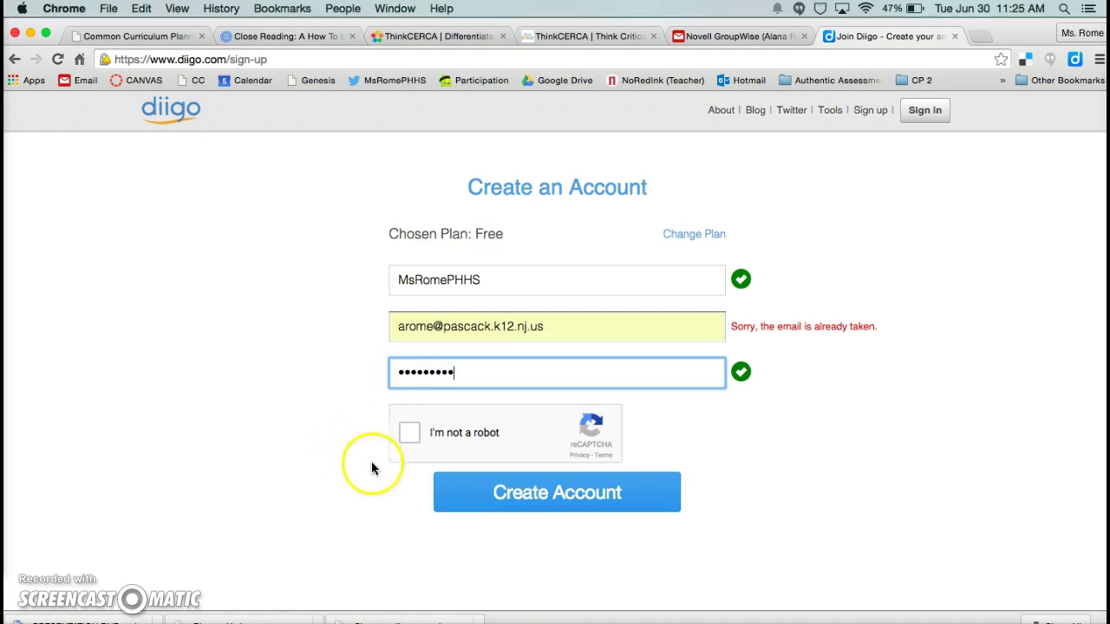
click(409, 435)
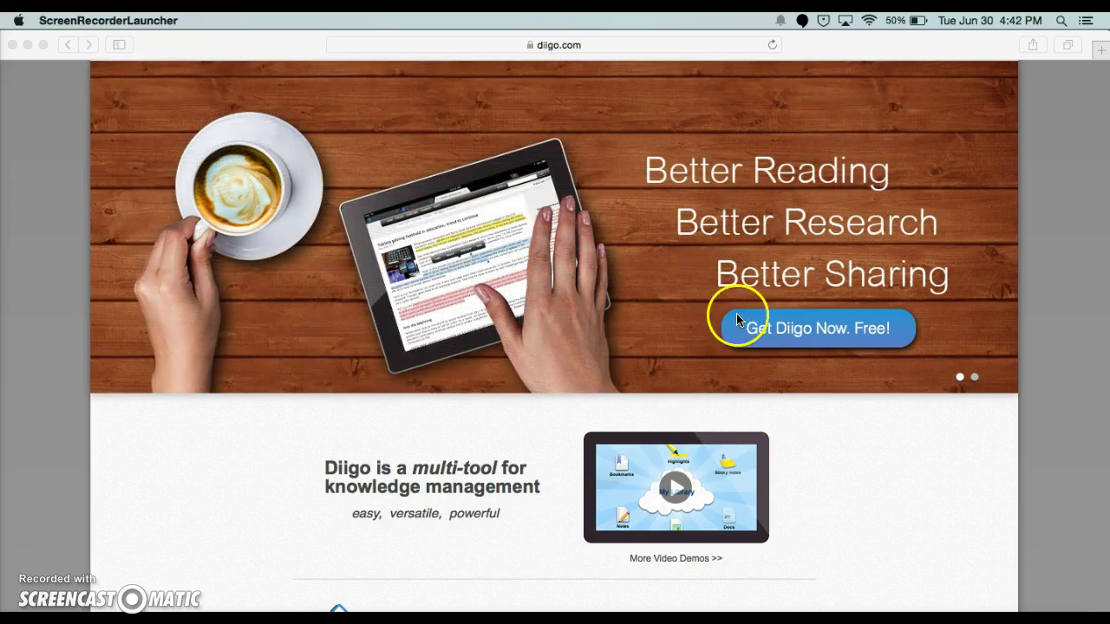
- Choose 'Get Diigo Now. Free!' to get the Diigo extension
click(786, 338)
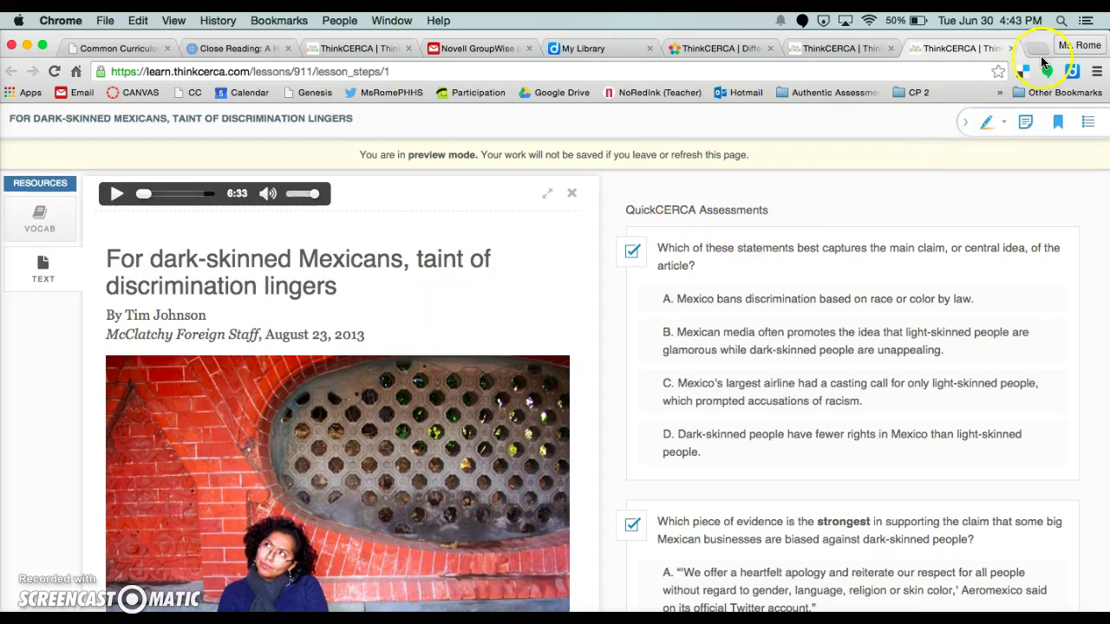
- Toggle Diigo's Annotate tools off from the extension icon and scroll down the article
click(1072, 79)
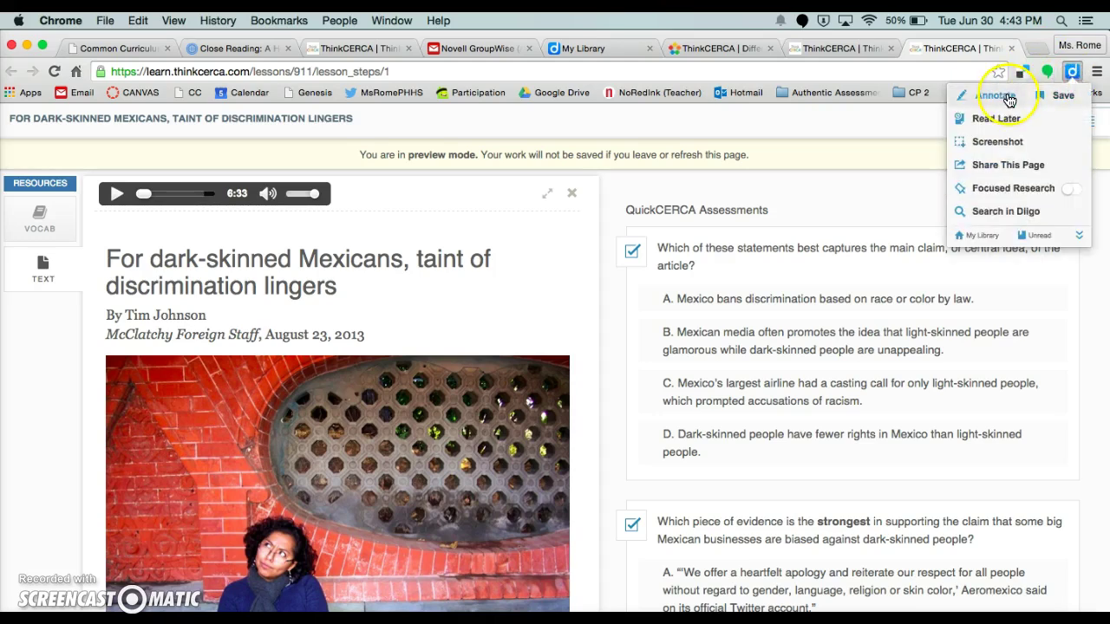
click(1009, 98)
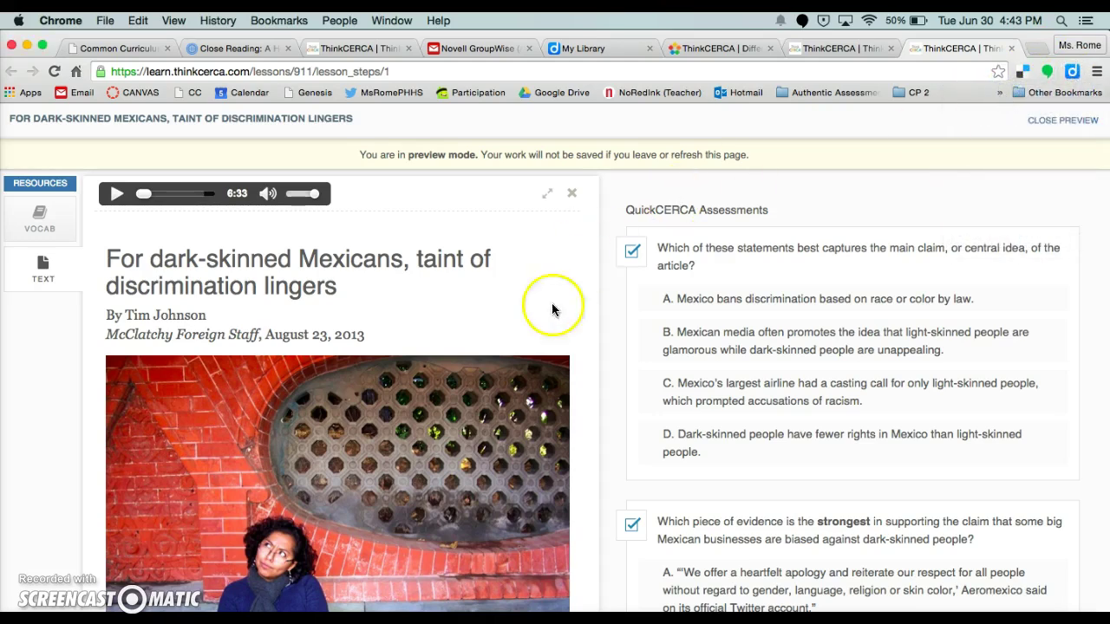
scroll(537, 356, down, 2)
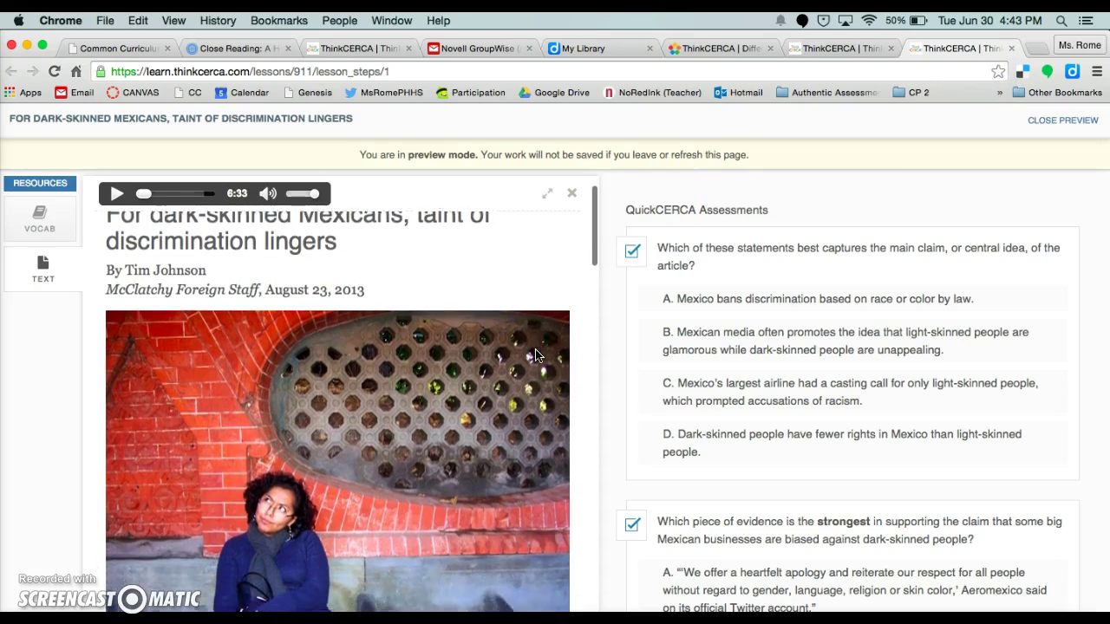
scroll(535, 351, down, 5)
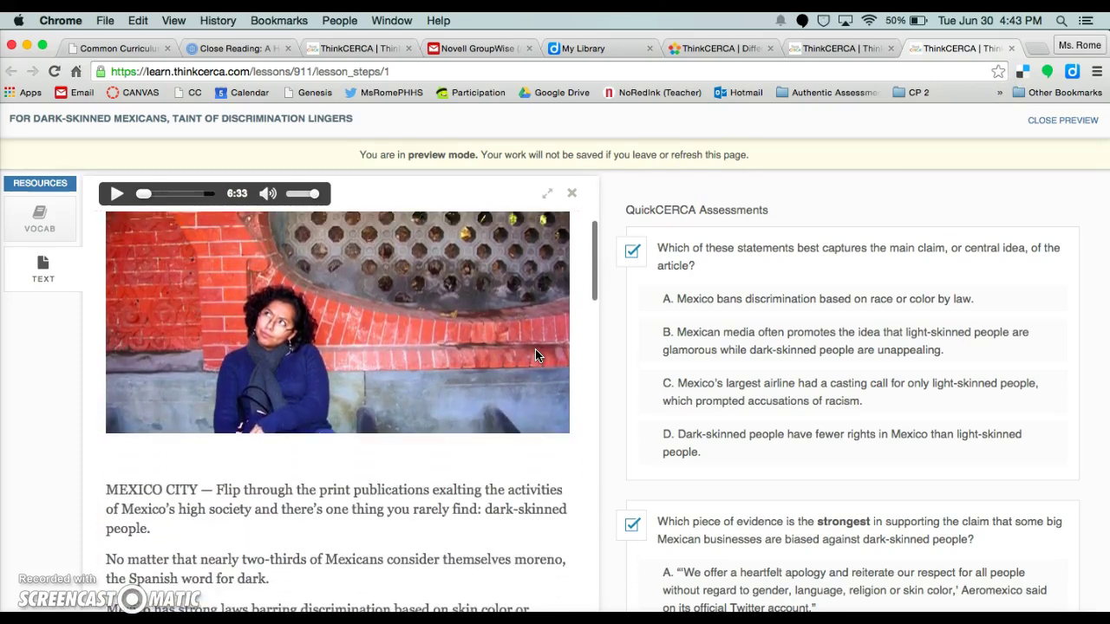
scroll(535, 355, down, 3)
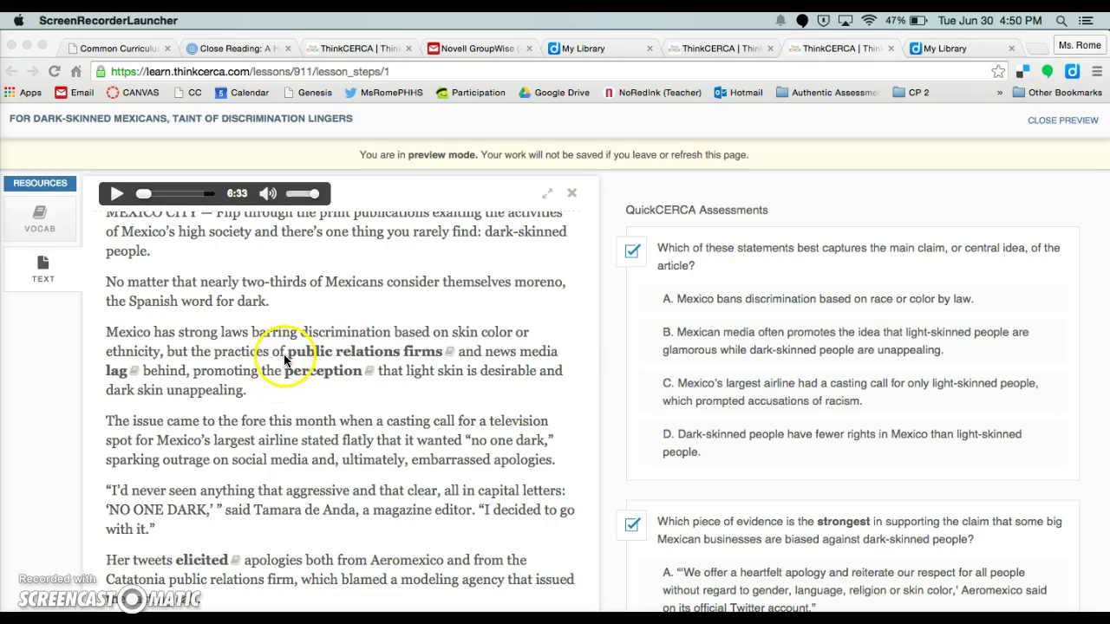
- Re-enable Diigo's Annotate tools and pick Blue as the highlighter colour
click(1072, 72)
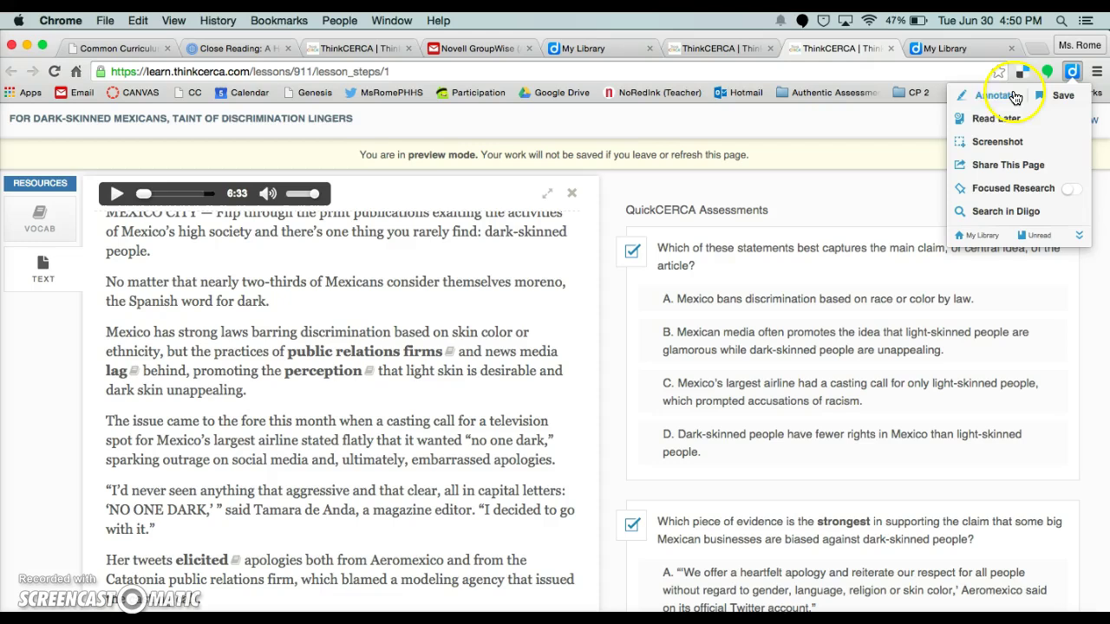
click(1004, 97)
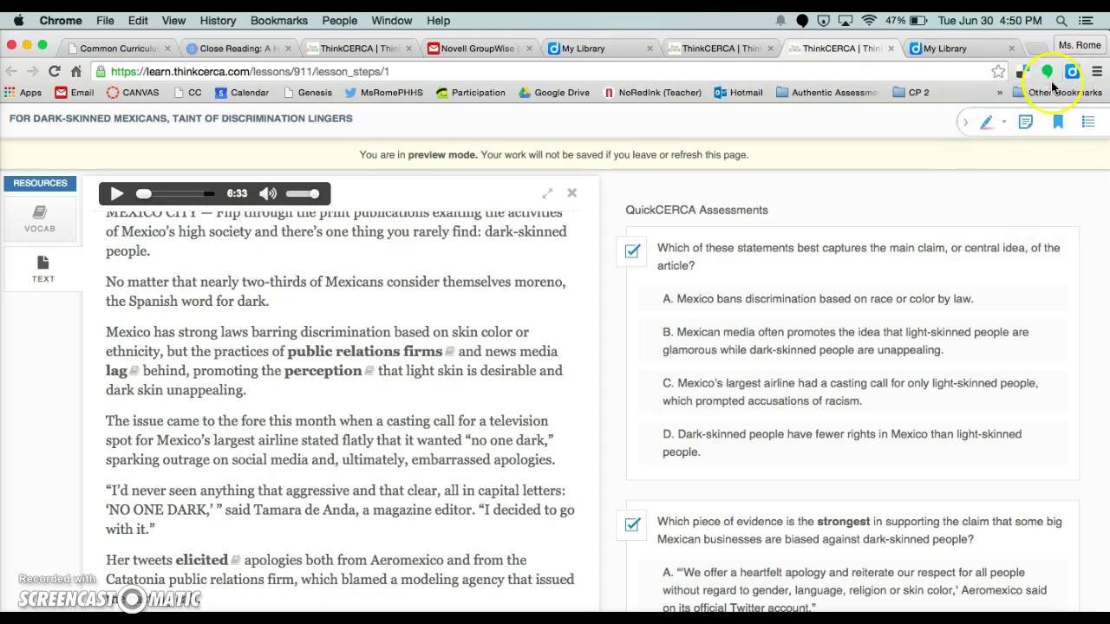
click(1007, 130)
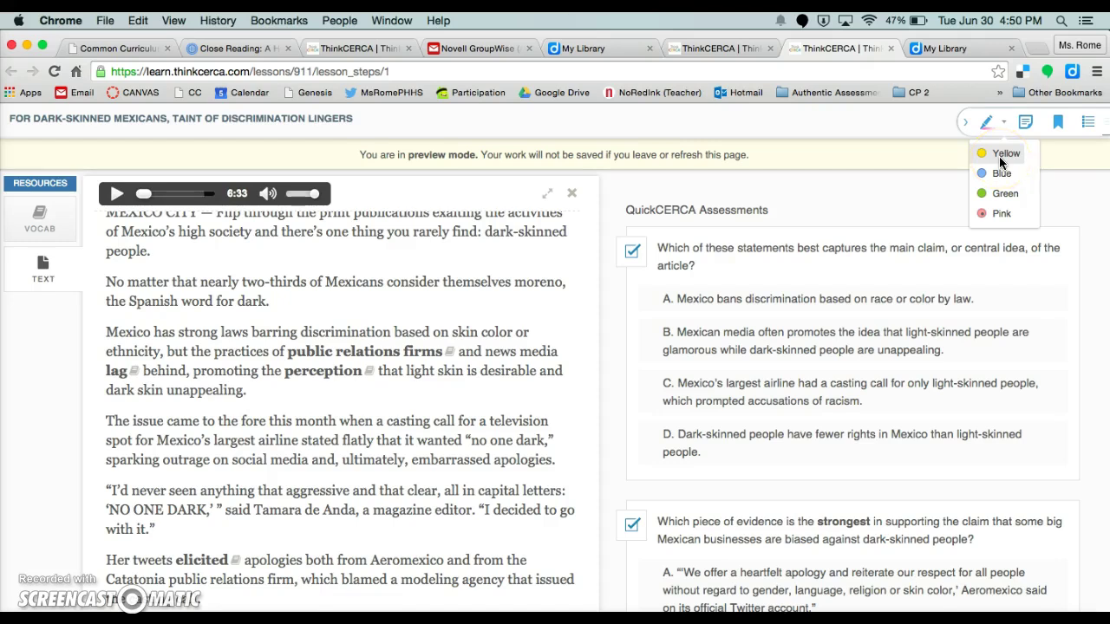
click(998, 179)
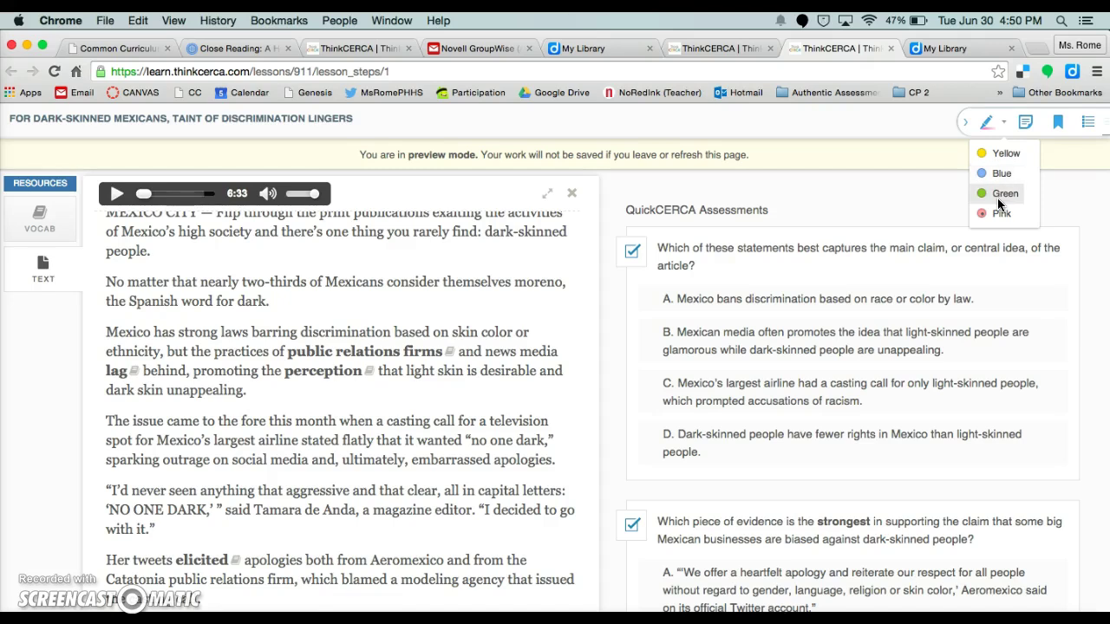
click(997, 173)
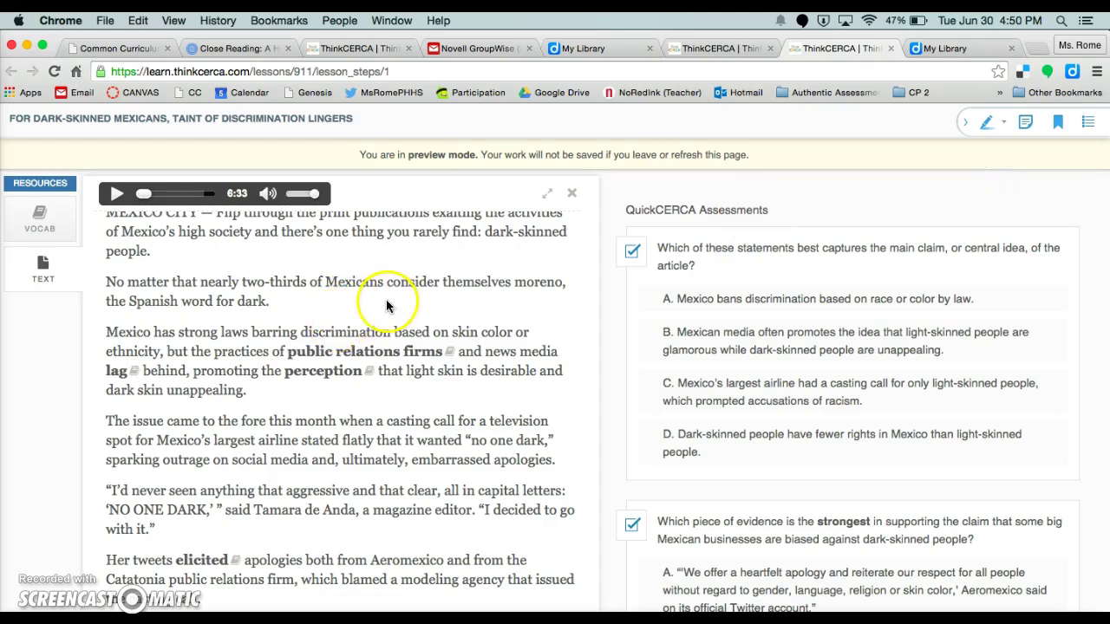
click(295, 355)
drag(294, 356, 454, 353)
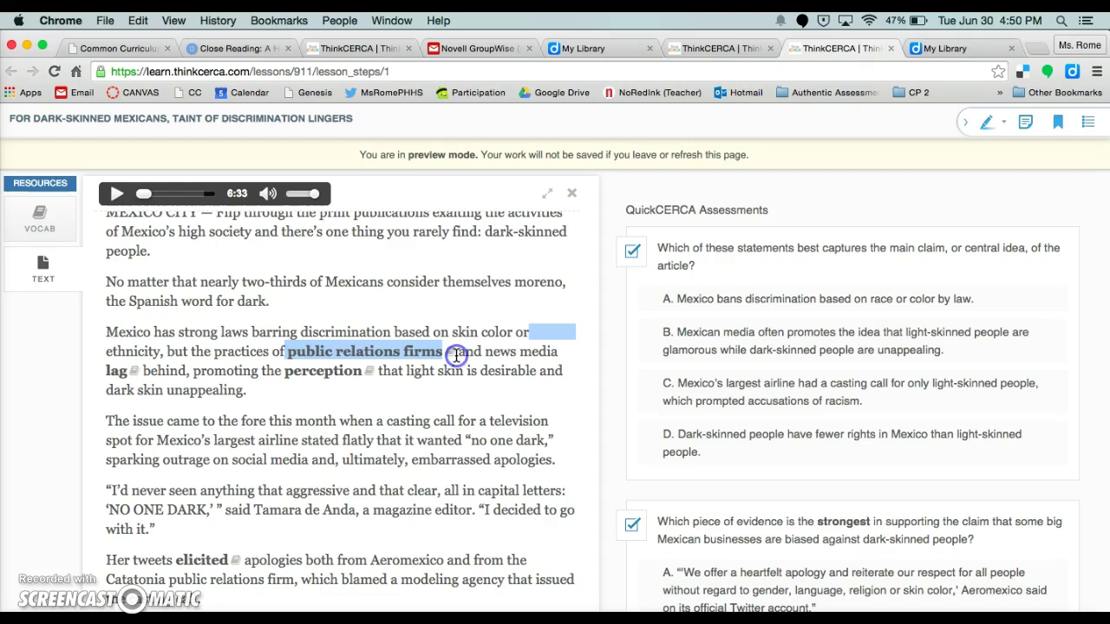
drag(107, 421, 561, 457)
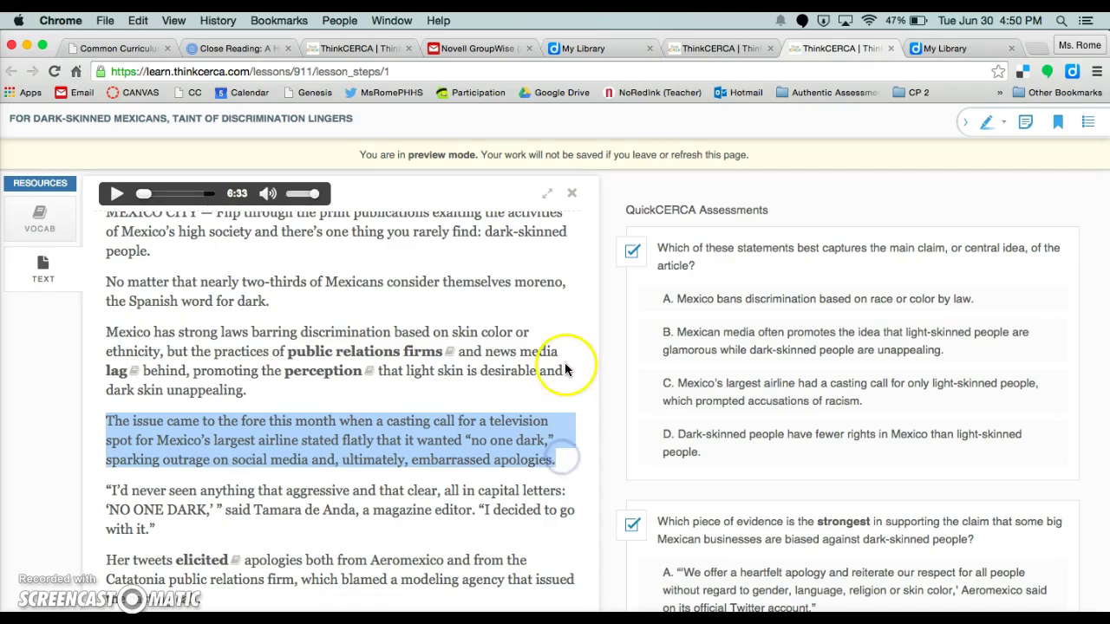
scroll(577, 338, down, 2)
click(988, 123)
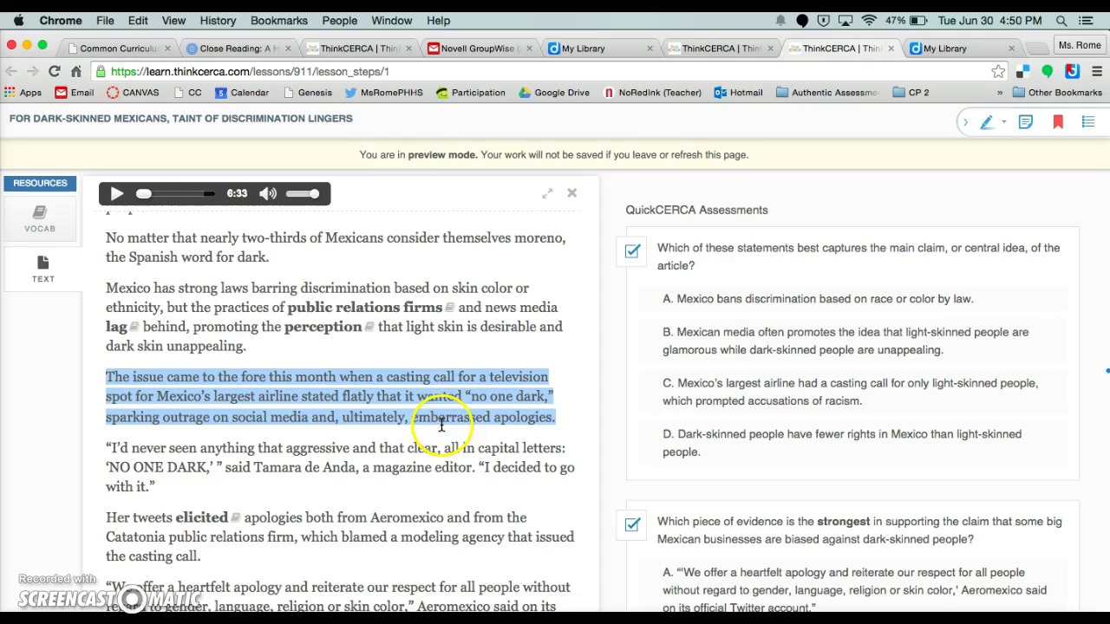
click(1003, 122)
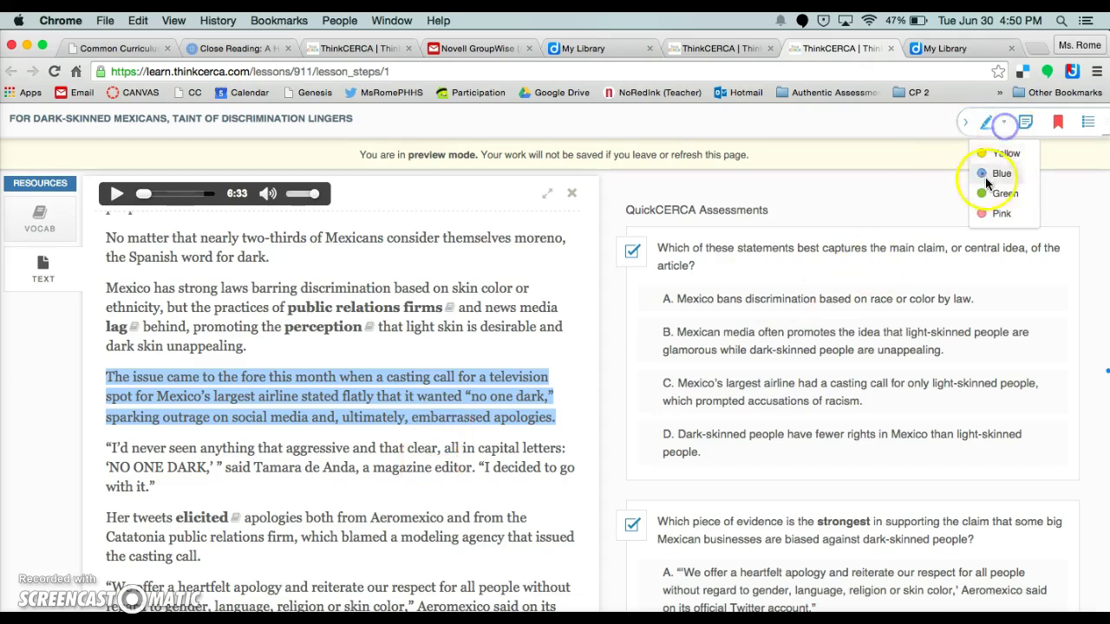
click(996, 156)
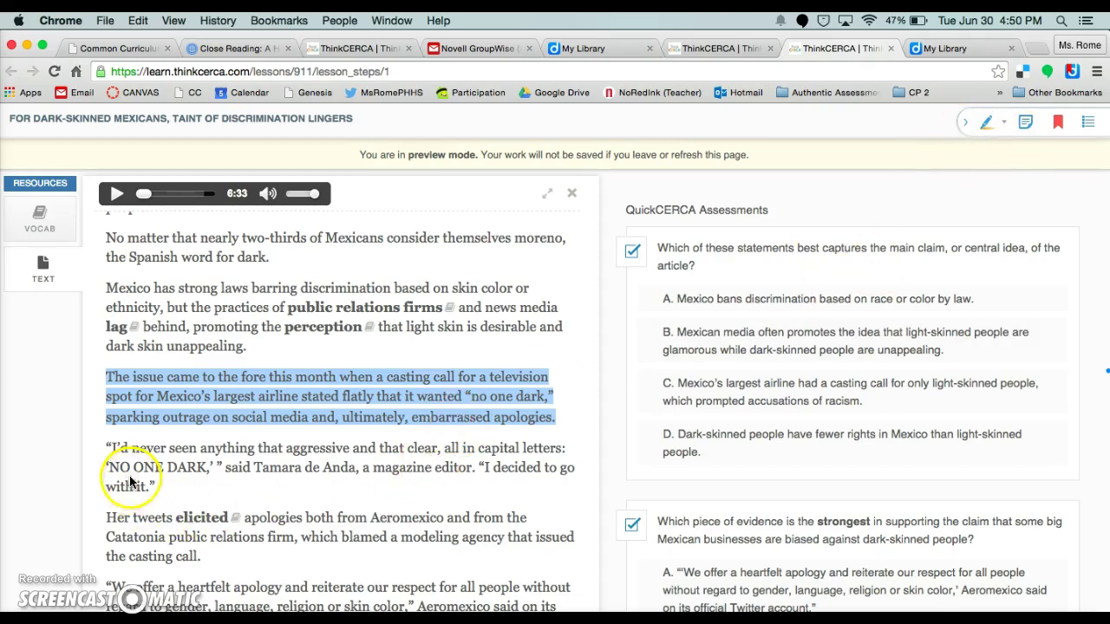
drag(132, 486, 242, 536)
click(993, 125)
scroll(575, 408, down, 3)
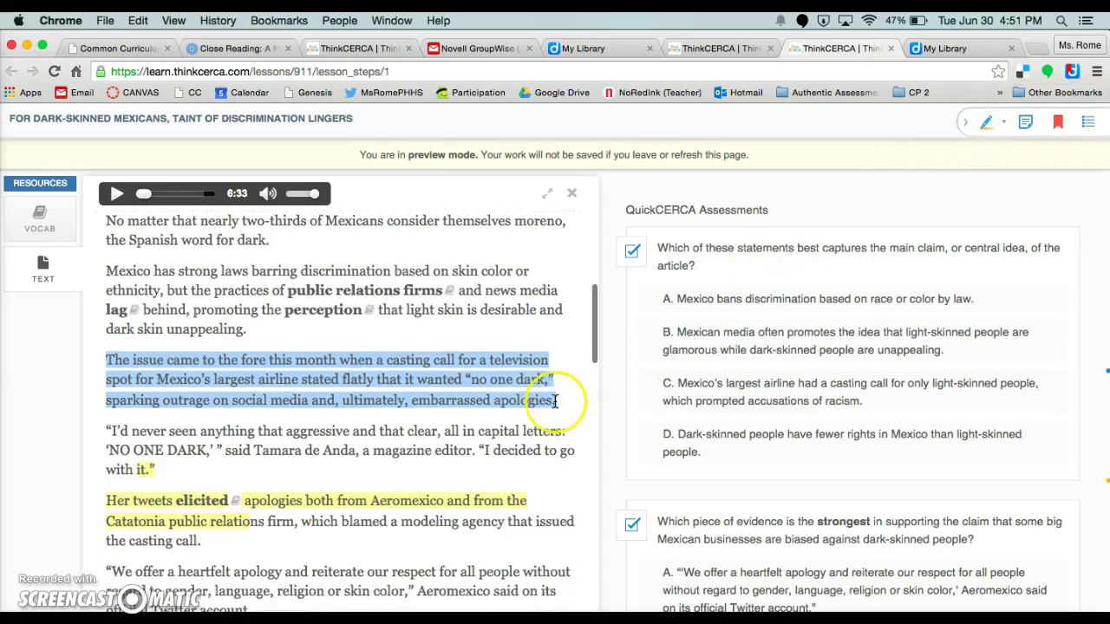
scroll(555, 402, down, 3)
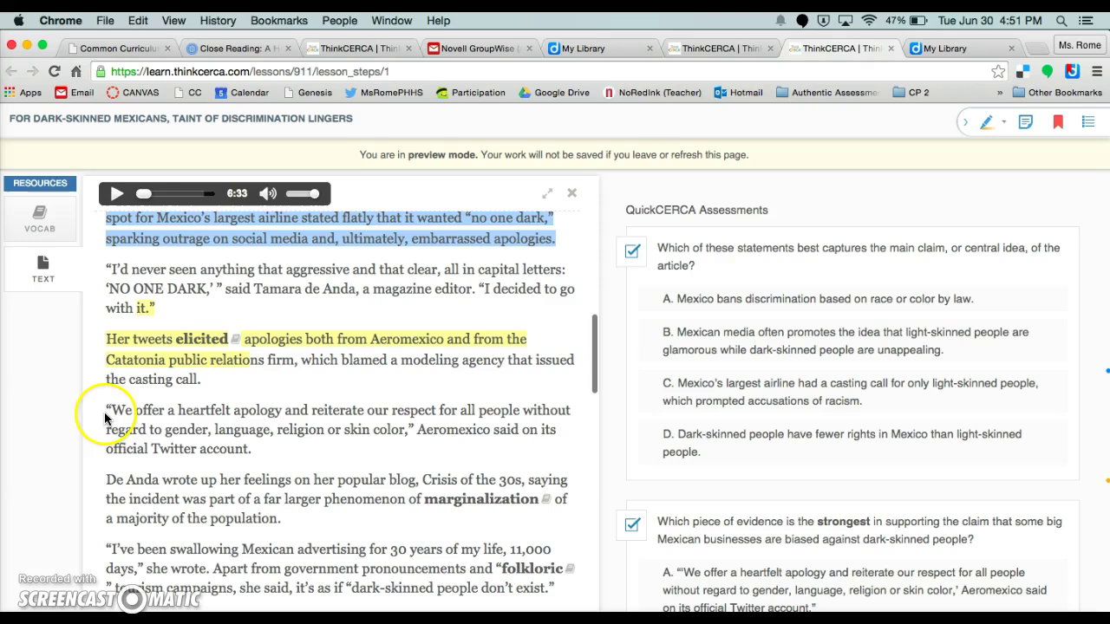
mouse_move(115, 409)
mouse_down()
mouse_move(248, 430)
mouse_move(286, 448)
mouse_up()
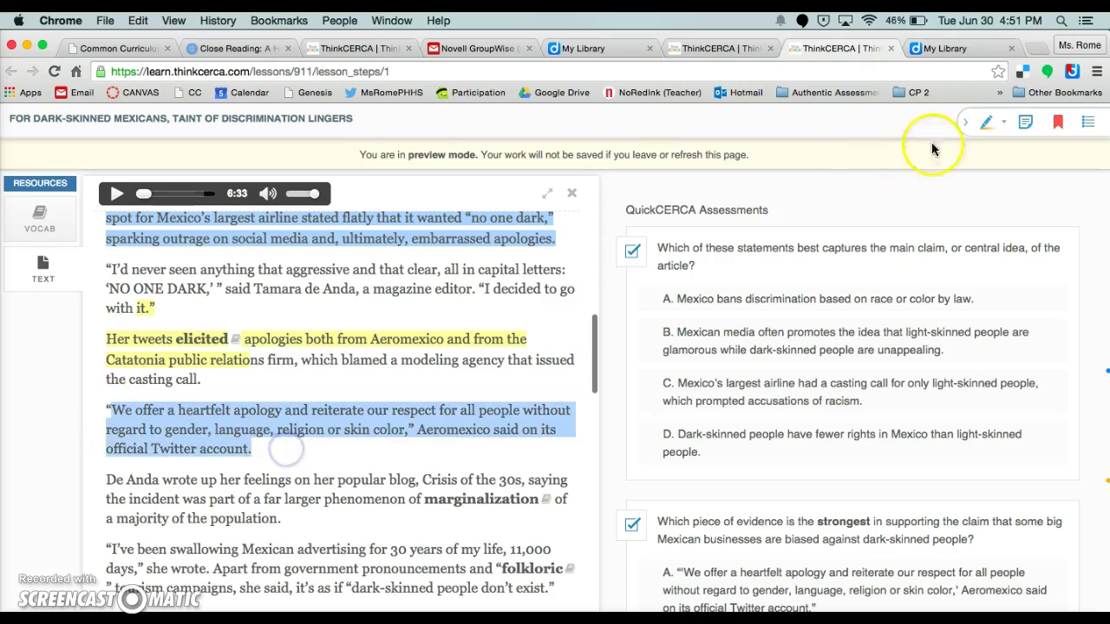
click(1009, 121)
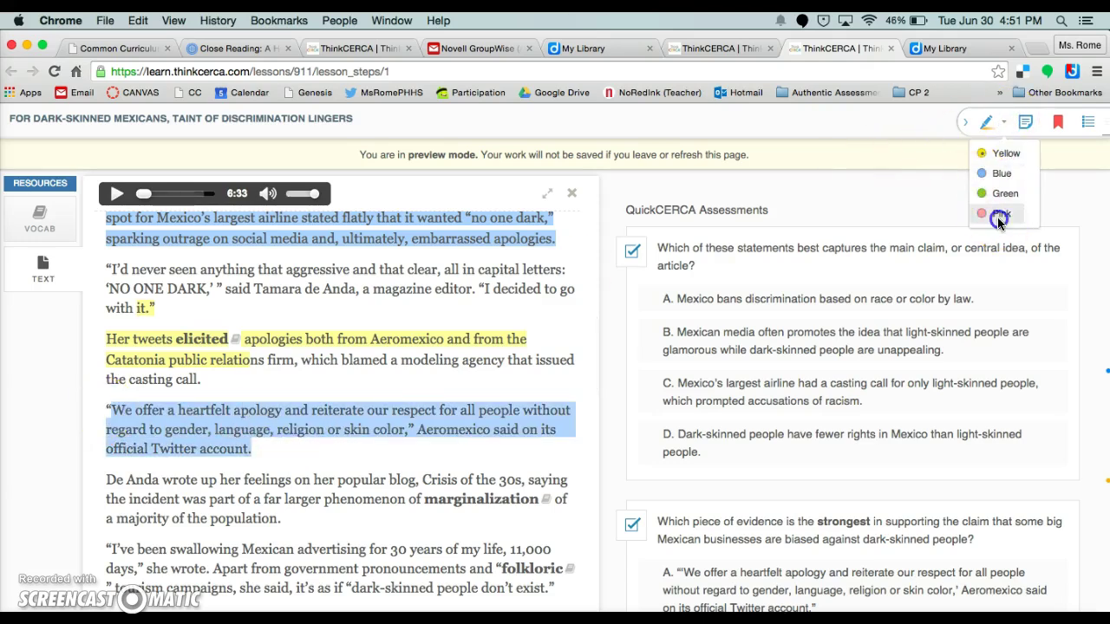
click(998, 216)
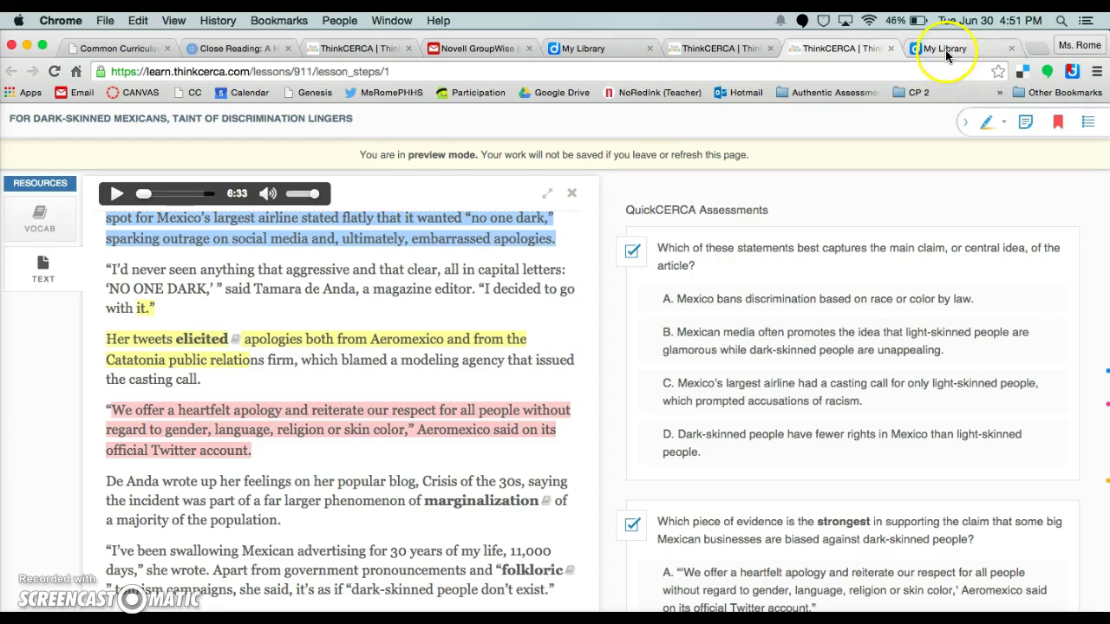
click(946, 49)
click(52, 72)
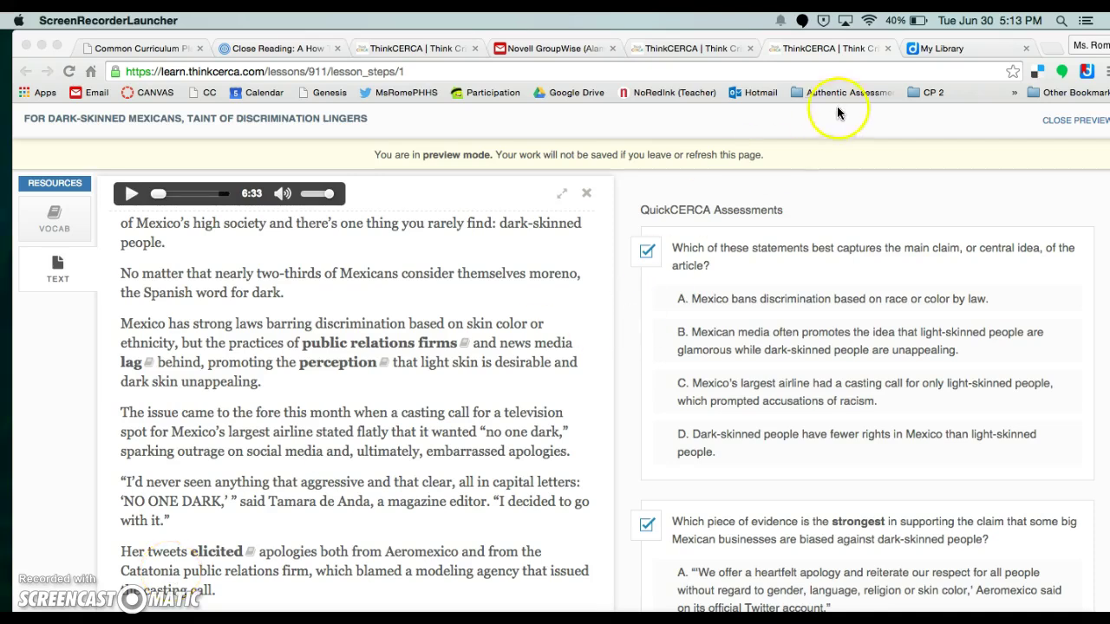
- Open My Library and review the ThinkCERCA bookmark with its blue, pink and yellow highlights
click(909, 49)
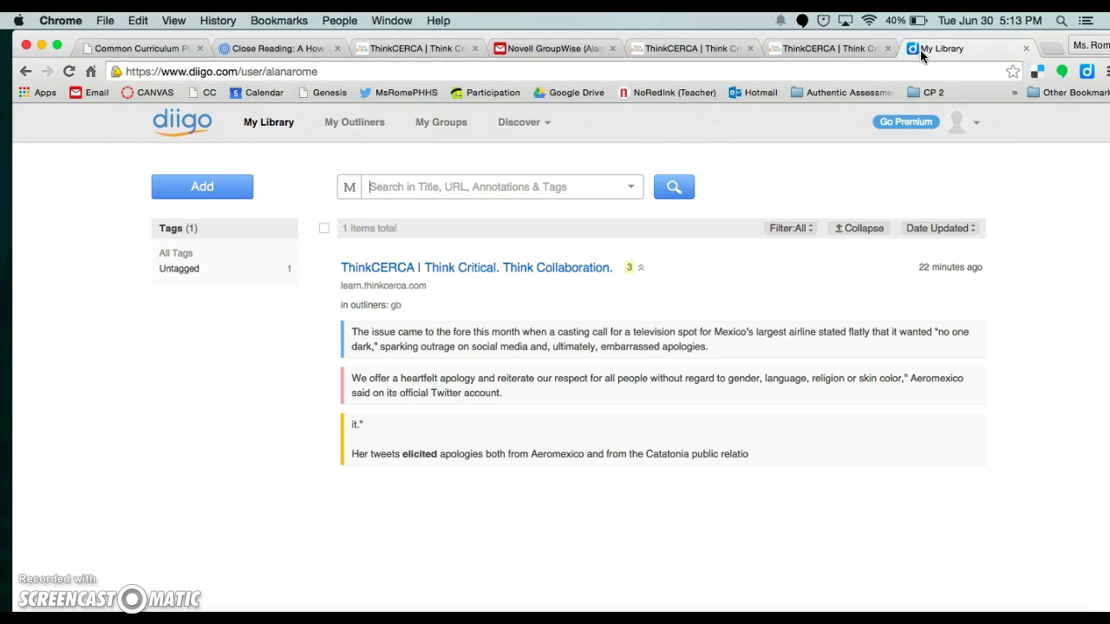
scroll(396, 338, down, 2)
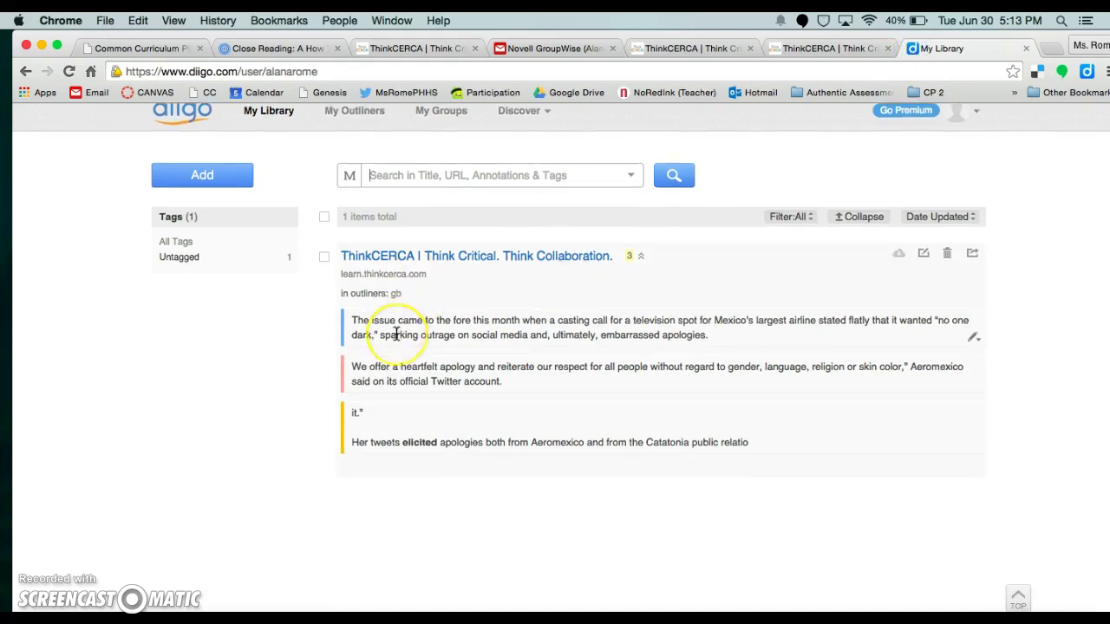
scroll(396, 333, up, 2)
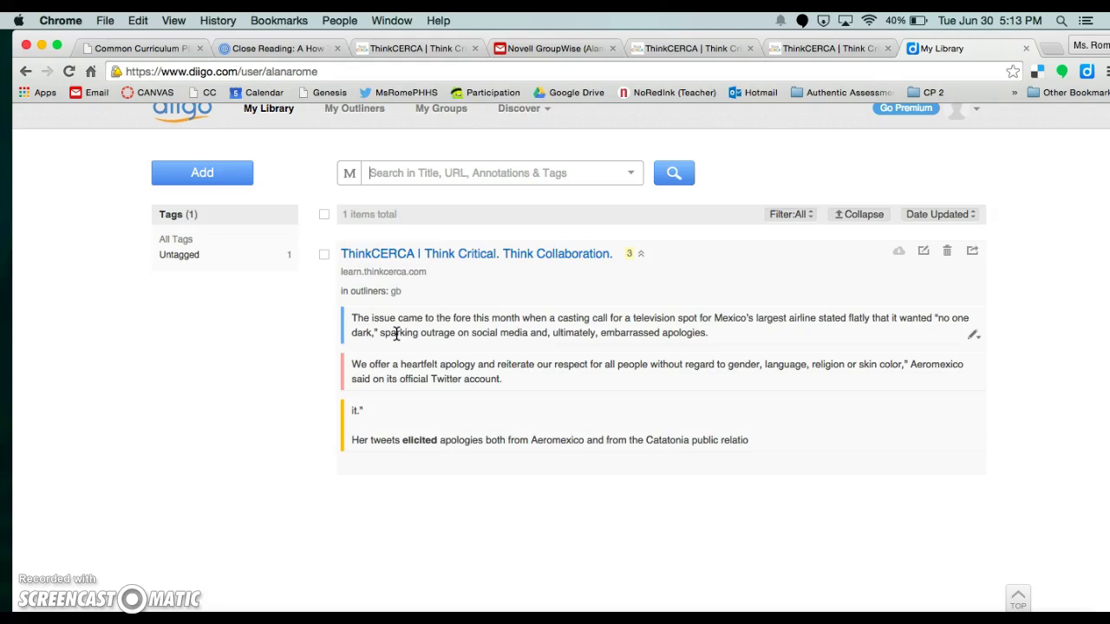
scroll(396, 333, up, 1)
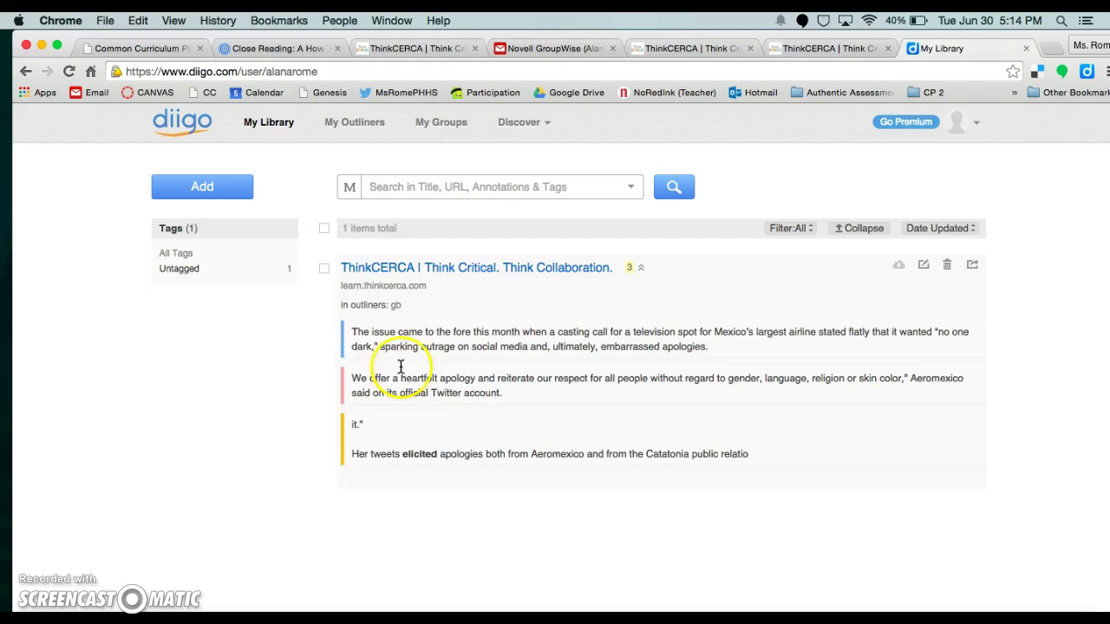
- Create a new outliner titled 'Article #1' from My Outliners
click(356, 129)
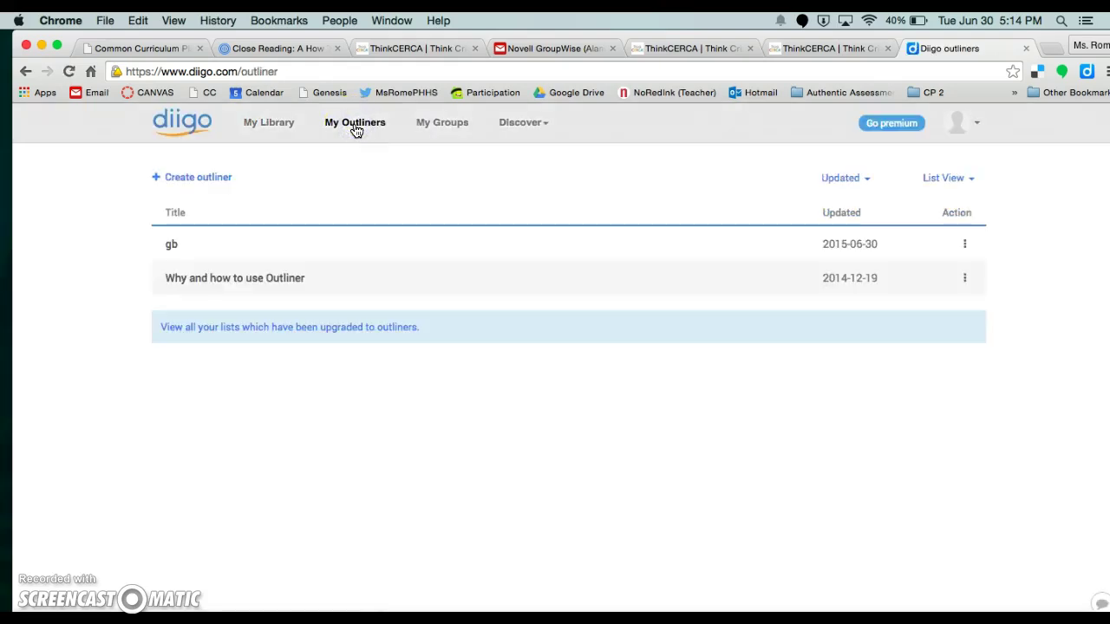
click(210, 180)
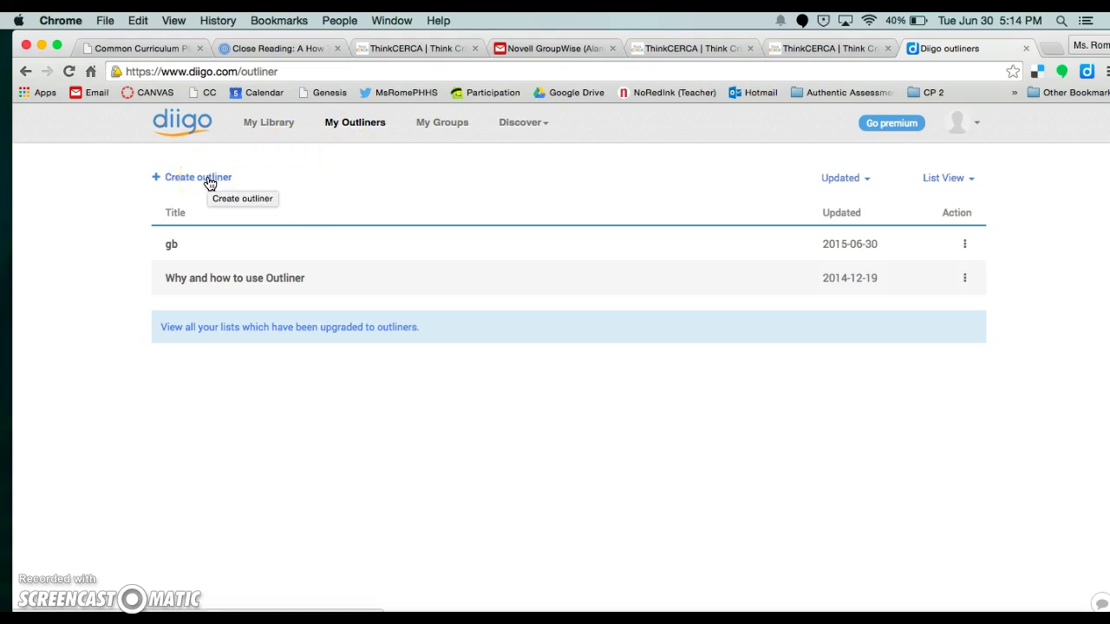
click(209, 181)
text(Article #1)
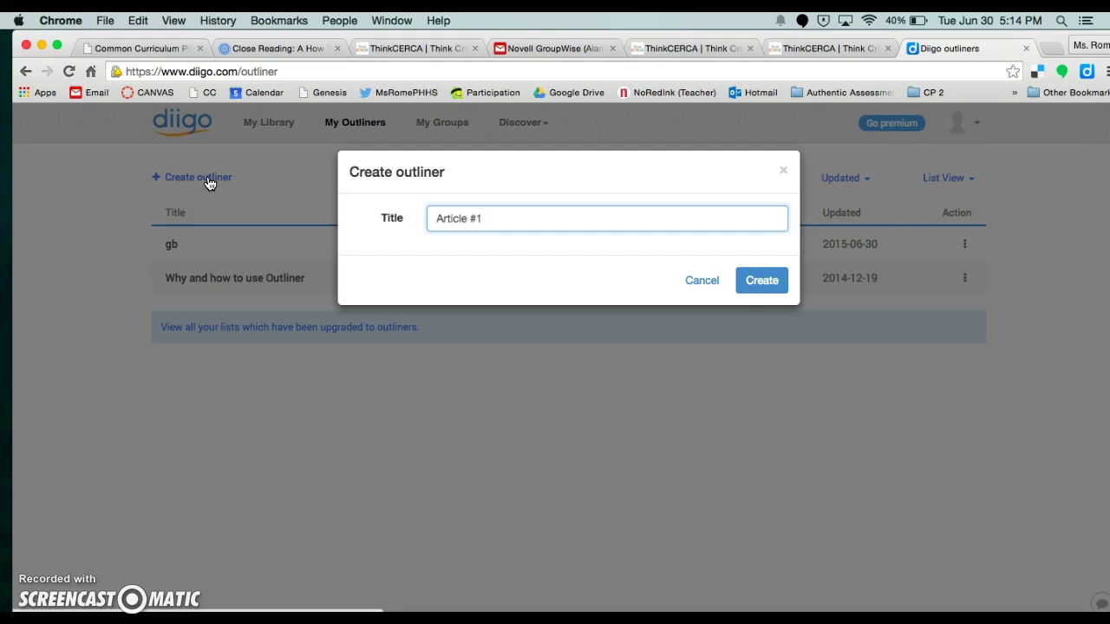
click(560, 214)
click(746, 279)
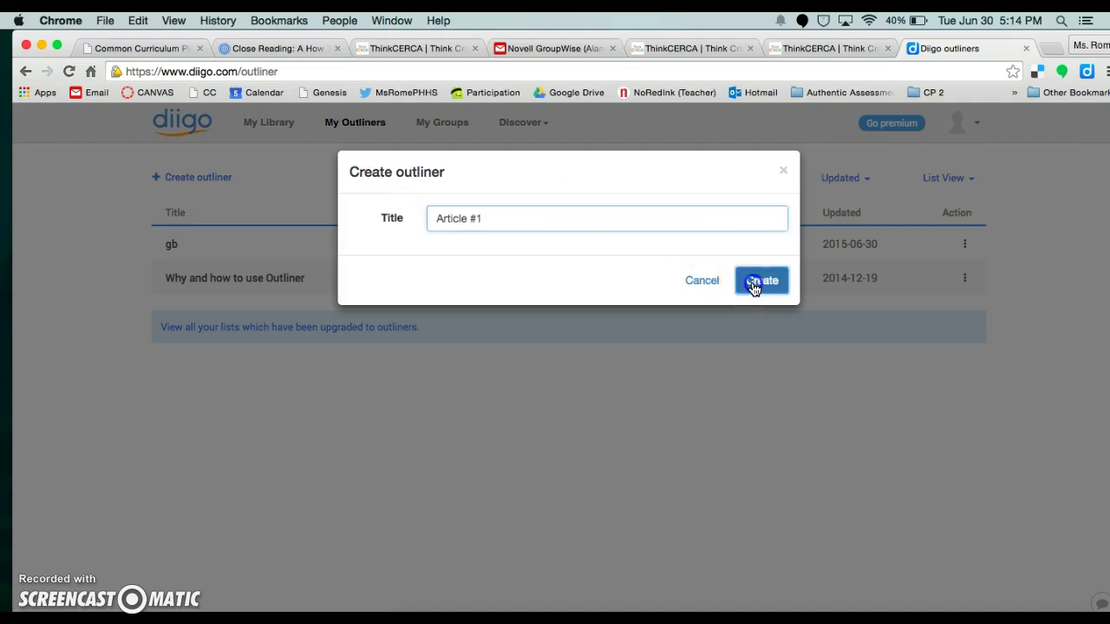
click(124, 588)
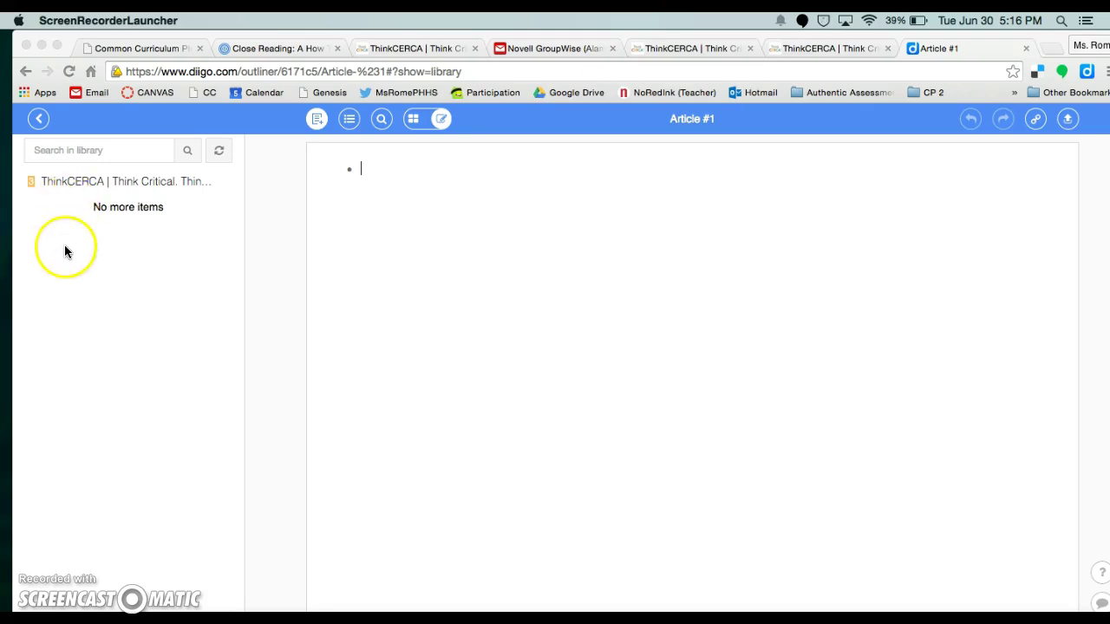
- Add the ThinkCERCA bookmark from the side panel as the first bullet of 'Article #1'
click(58, 179)
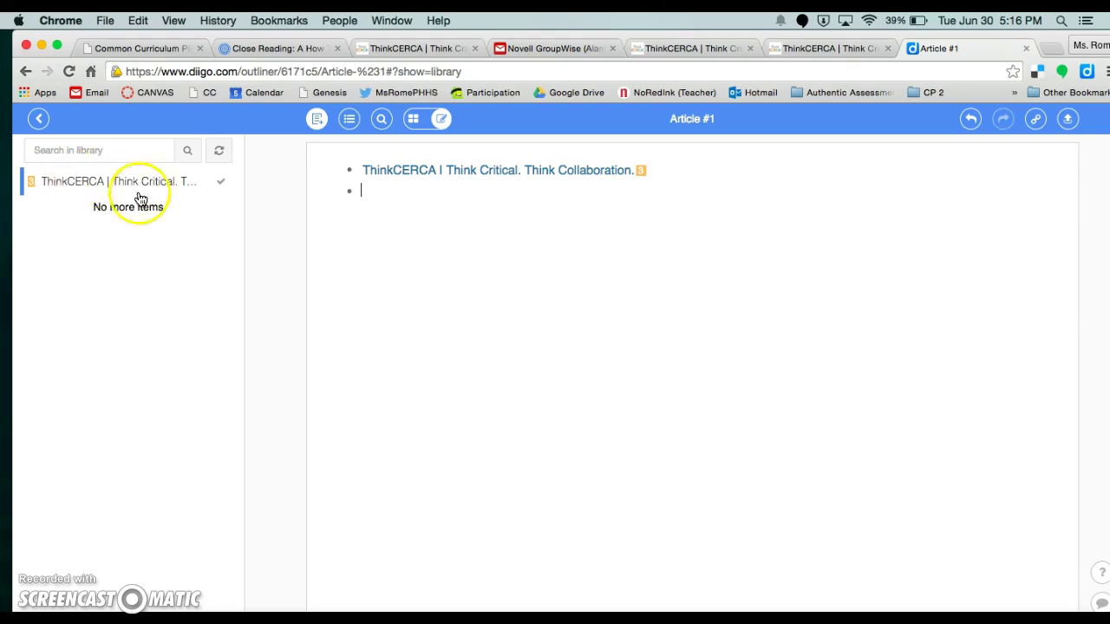
click(421, 170)
click(420, 171)
click(579, 170)
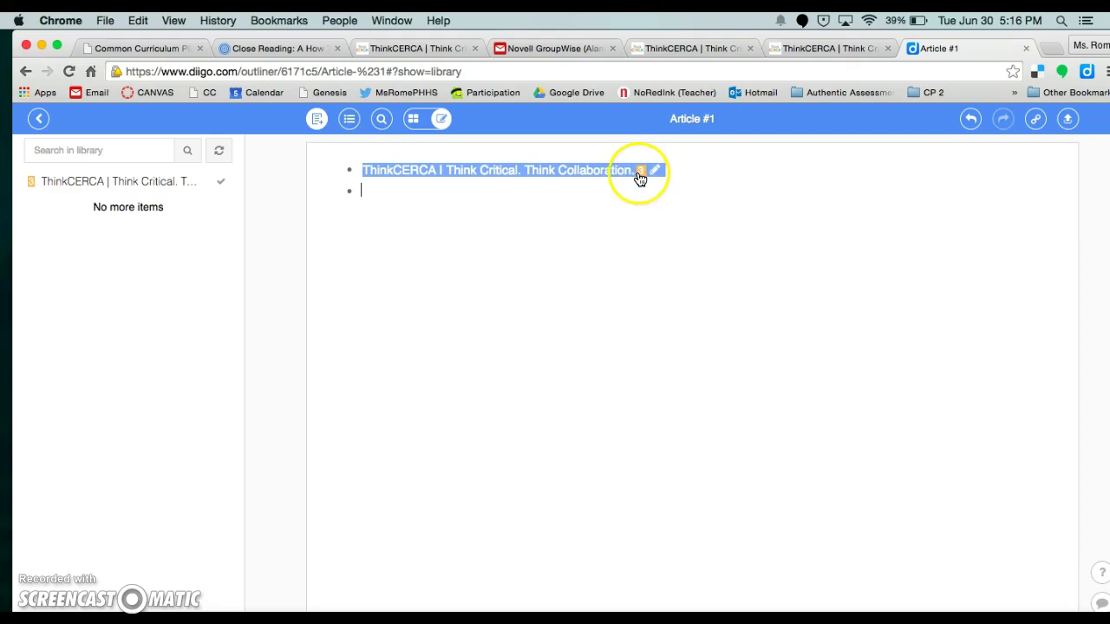
mouse_move(642, 177)
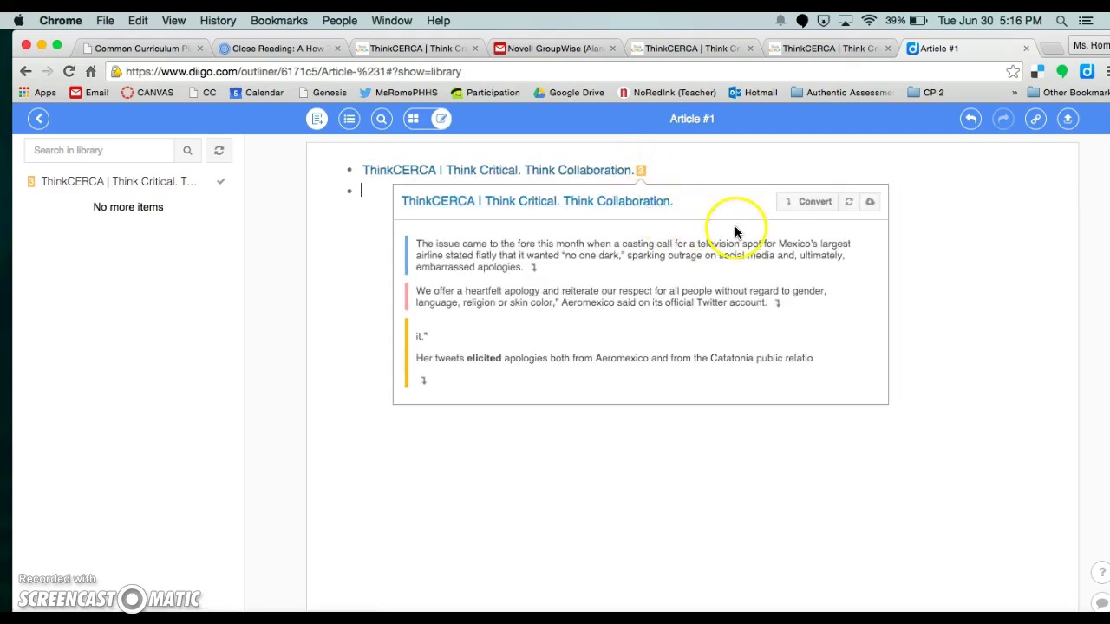
- Convert the three highlights into quoted bullets and nest the 'heartfelt apology' quote under the first
click(808, 204)
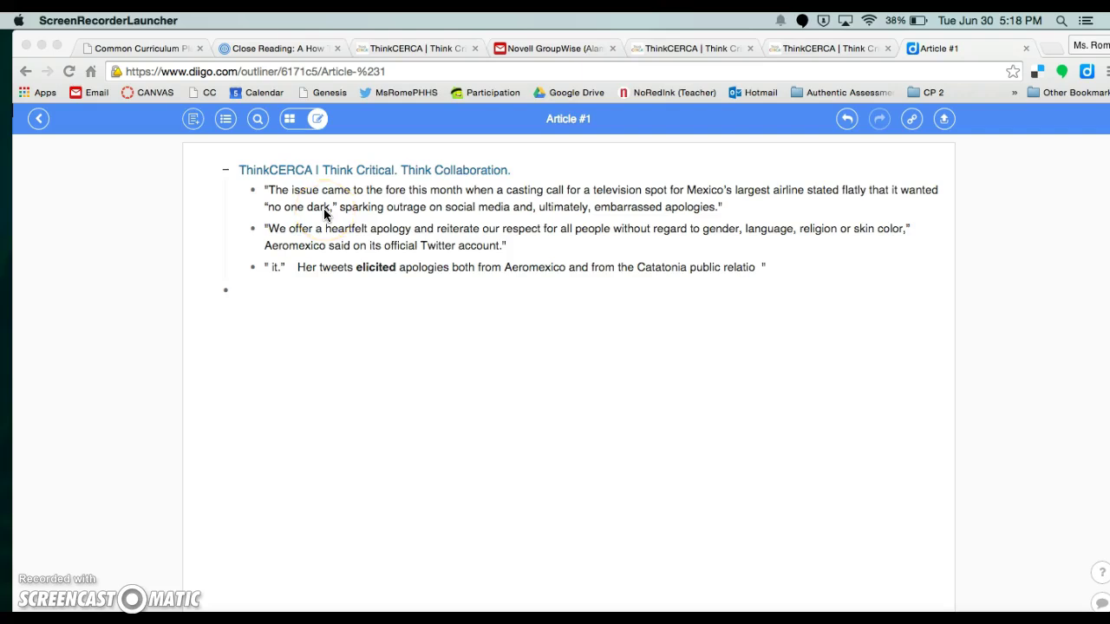
click(268, 229)
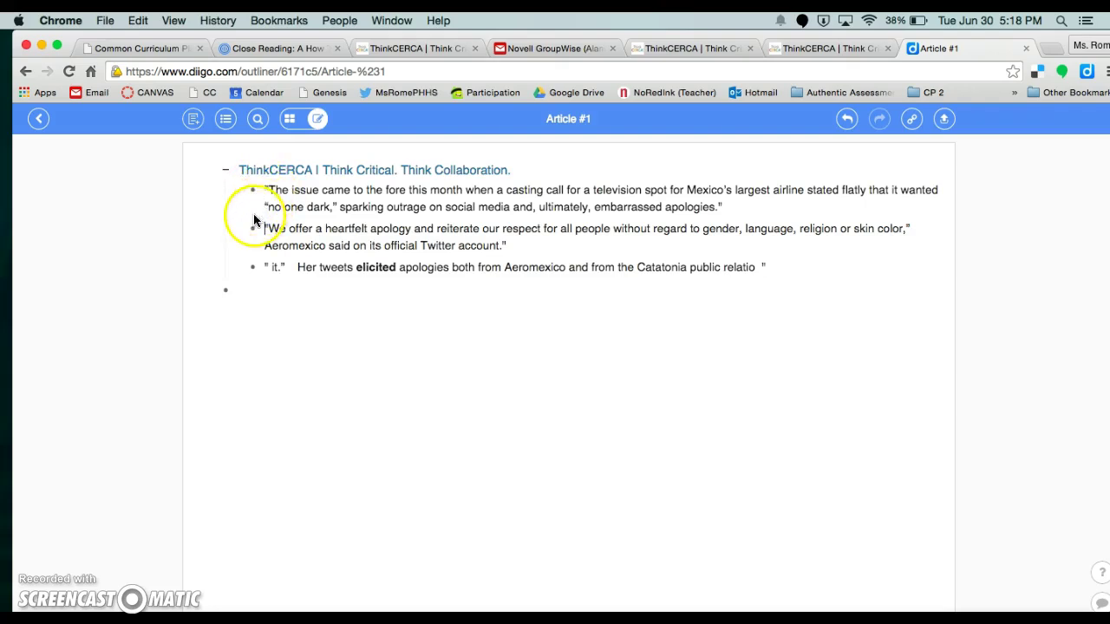
click(253, 227)
drag(253, 227, 254, 194)
drag(253, 192, 254, 272)
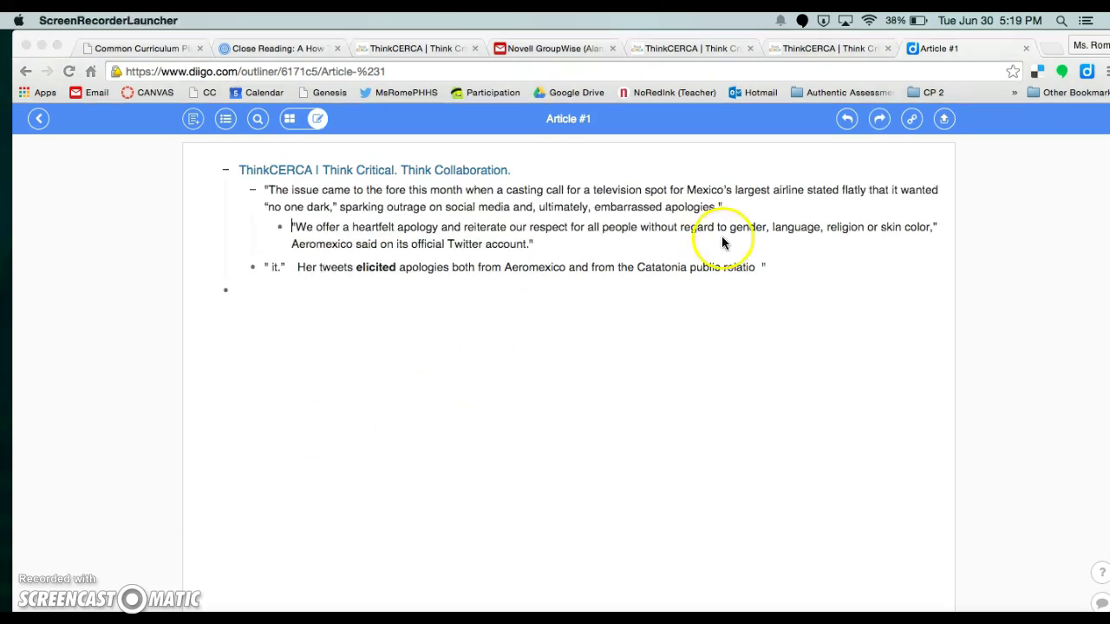
- Undo the nesting so the apology quote returns to the outline's main level
click(845, 126)
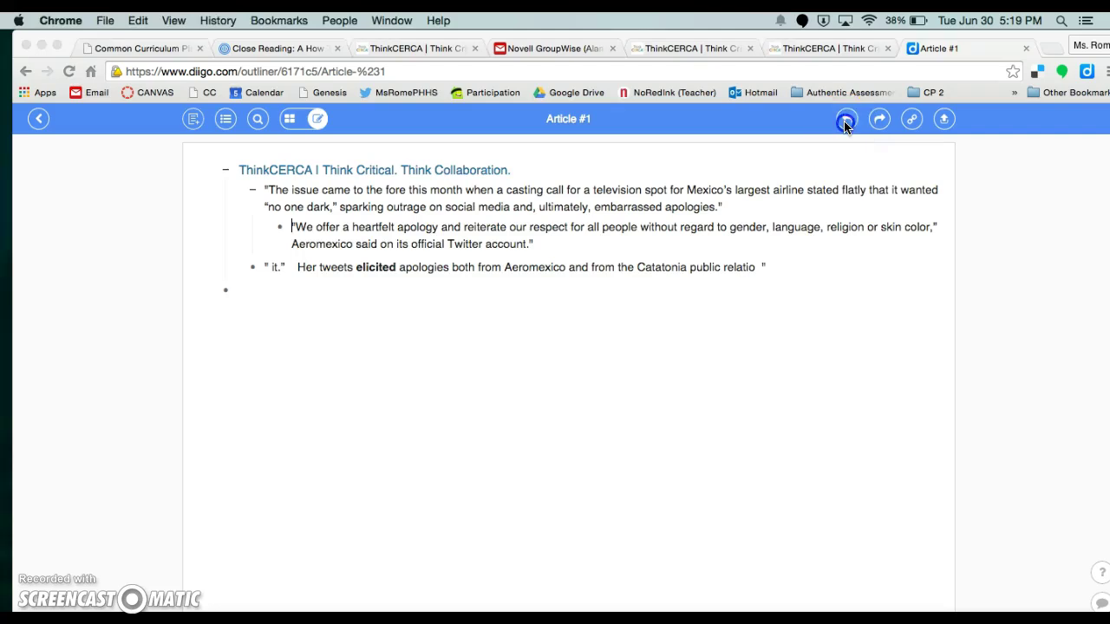
click(846, 125)
click(847, 127)
click(880, 121)
click(879, 122)
click(879, 123)
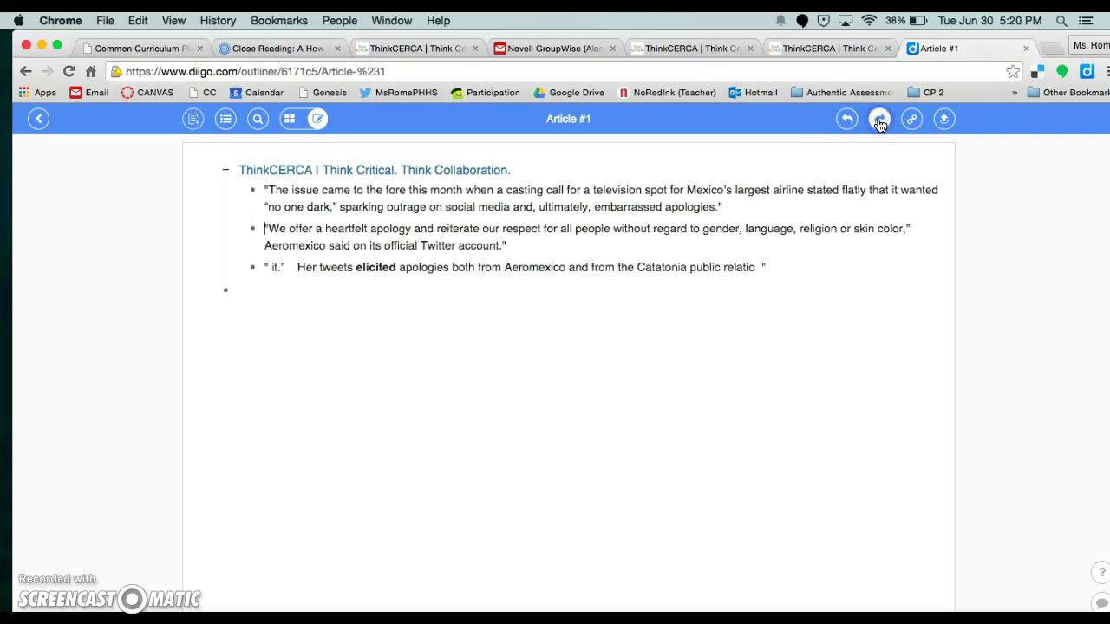
- Copy the whole 'Article #1' outline text from the export view
click(915, 125)
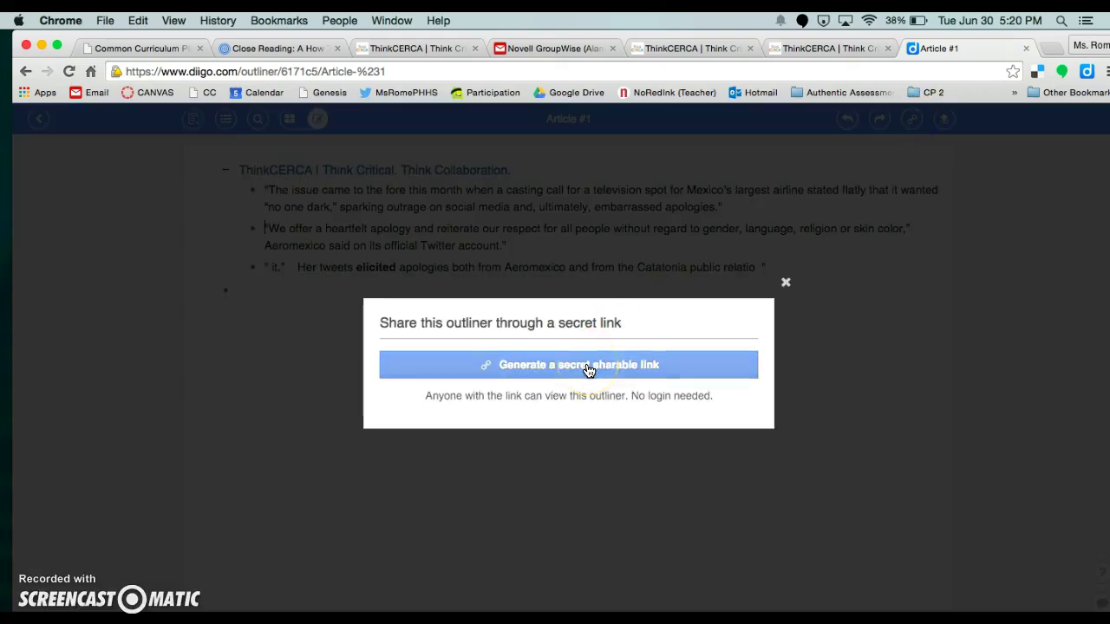
click(786, 284)
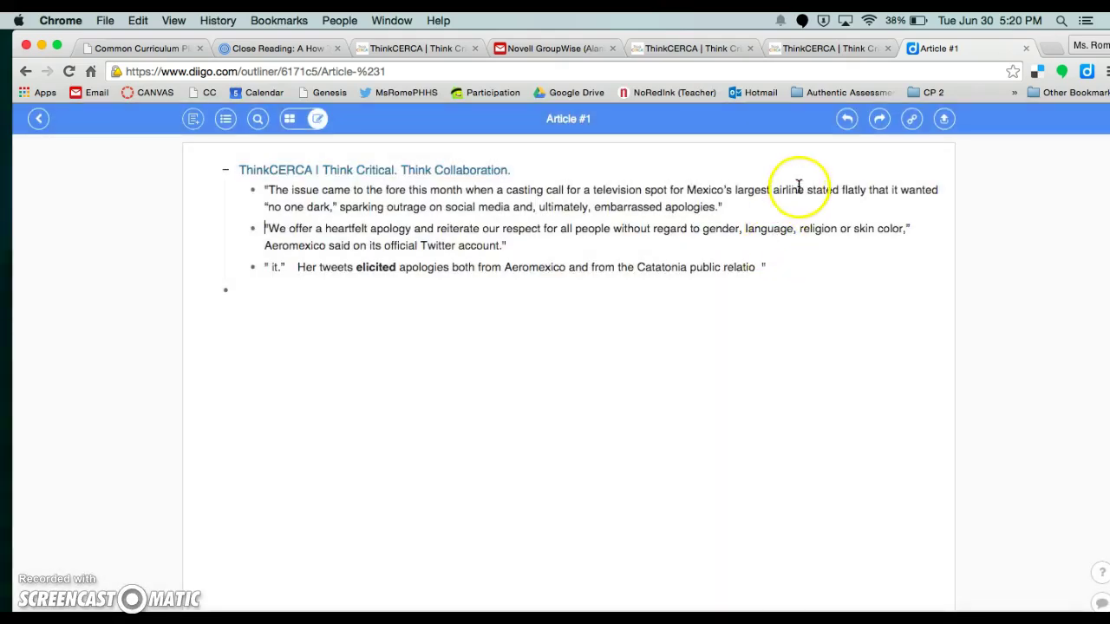
click(943, 121)
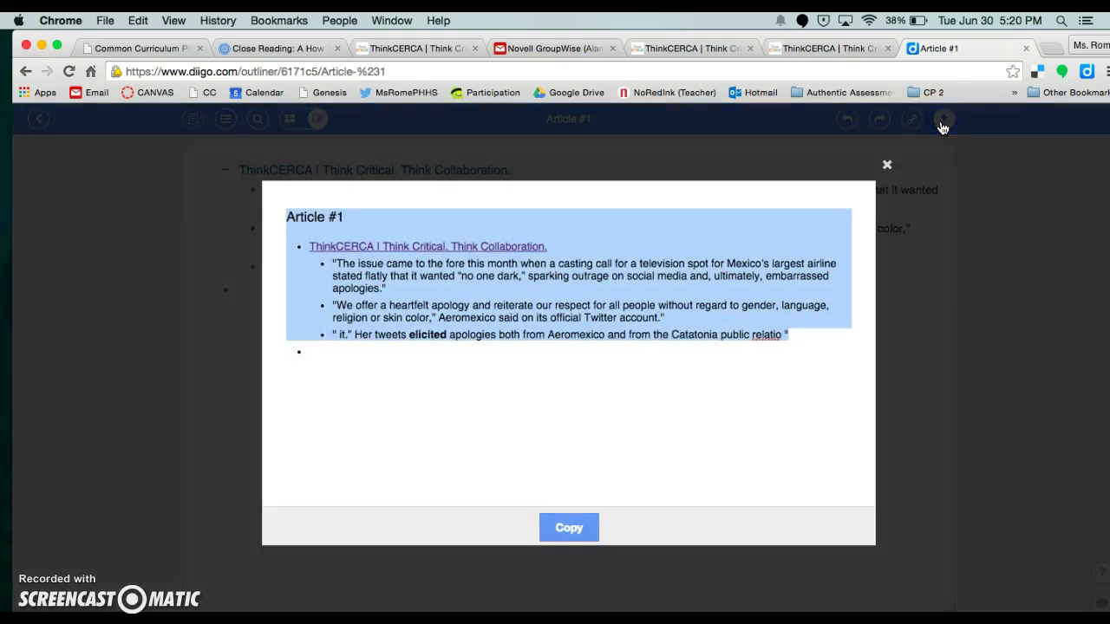
click(568, 526)
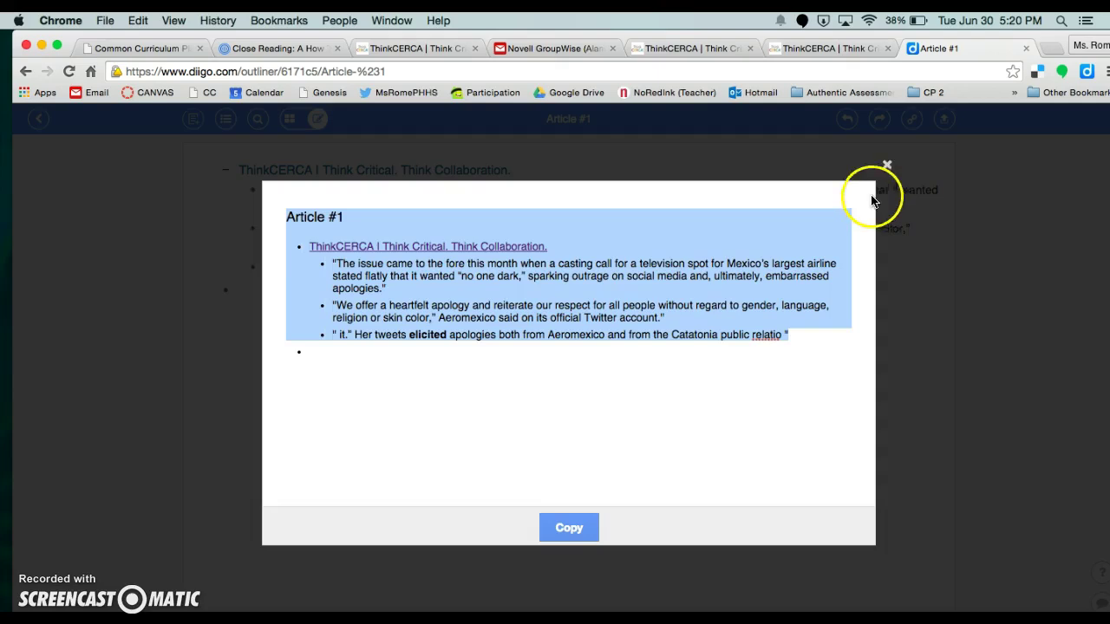
click(886, 166)
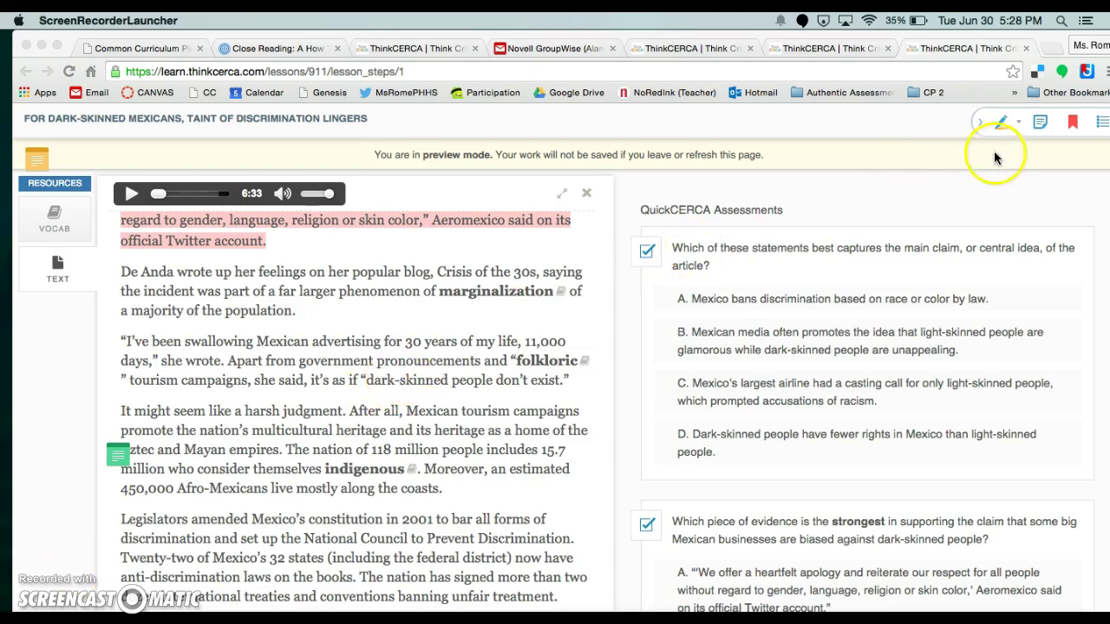
- Create and save a private sticky note reading "This is a great quotation!!!" on the article
click(1038, 122)
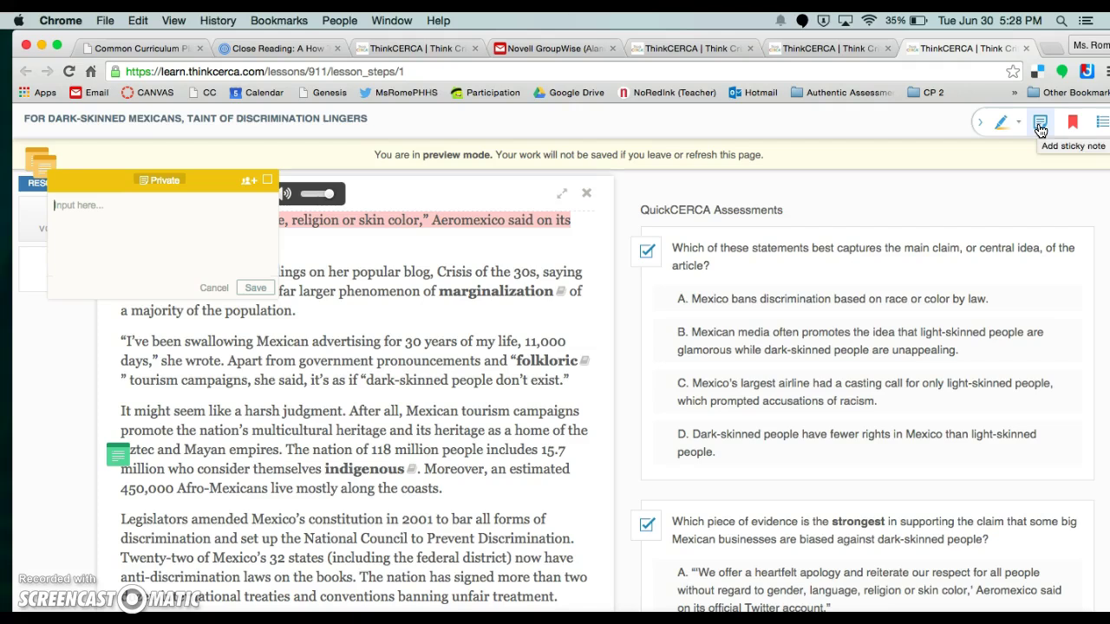
text(This is a great)
text(quotation!!!)
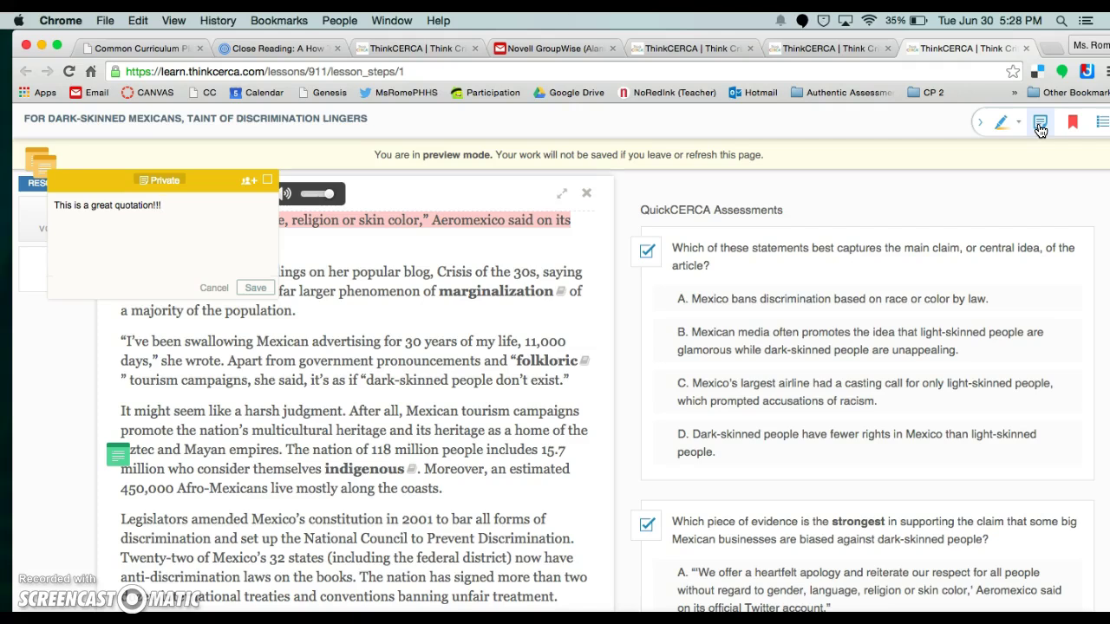
click(257, 290)
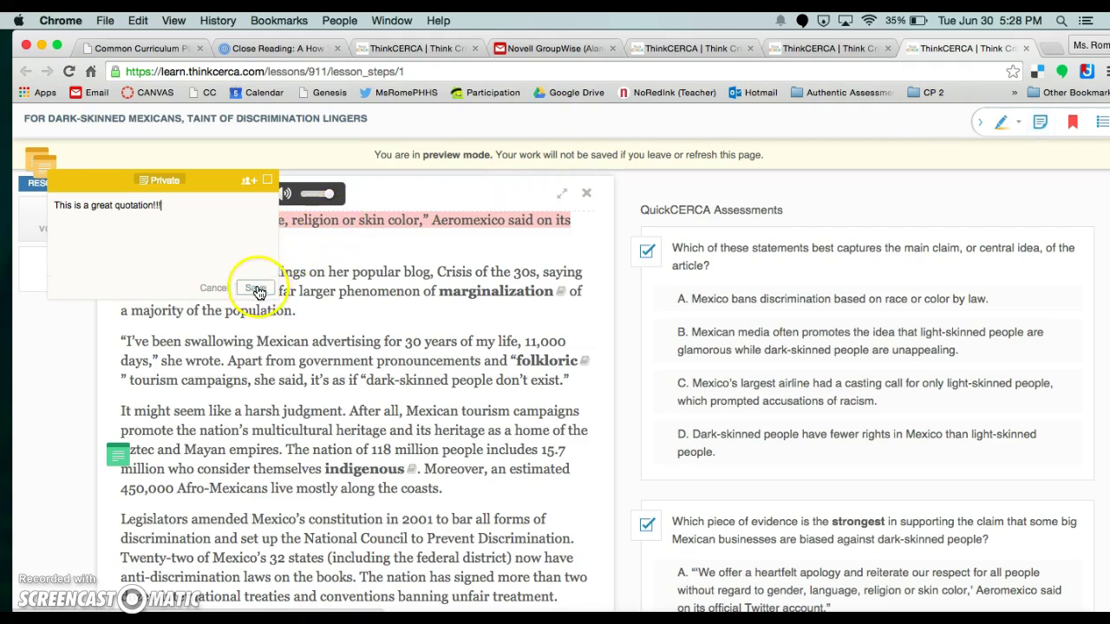
- Drag the saved note down and pin it beside the "she wrote" passage in the article
click(177, 191)
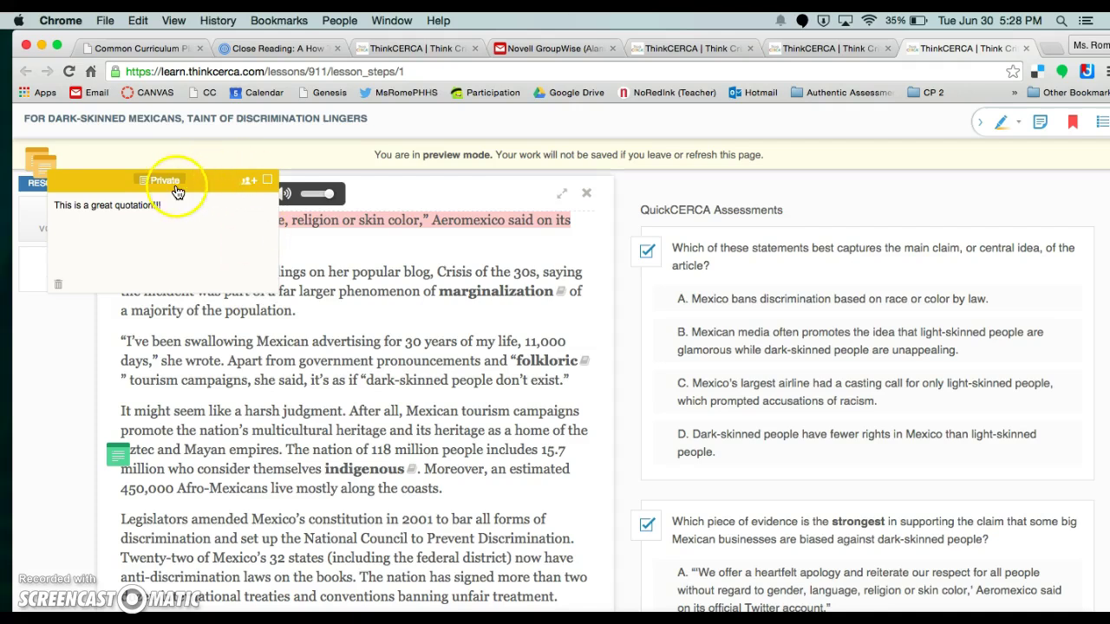
drag(177, 191, 165, 482)
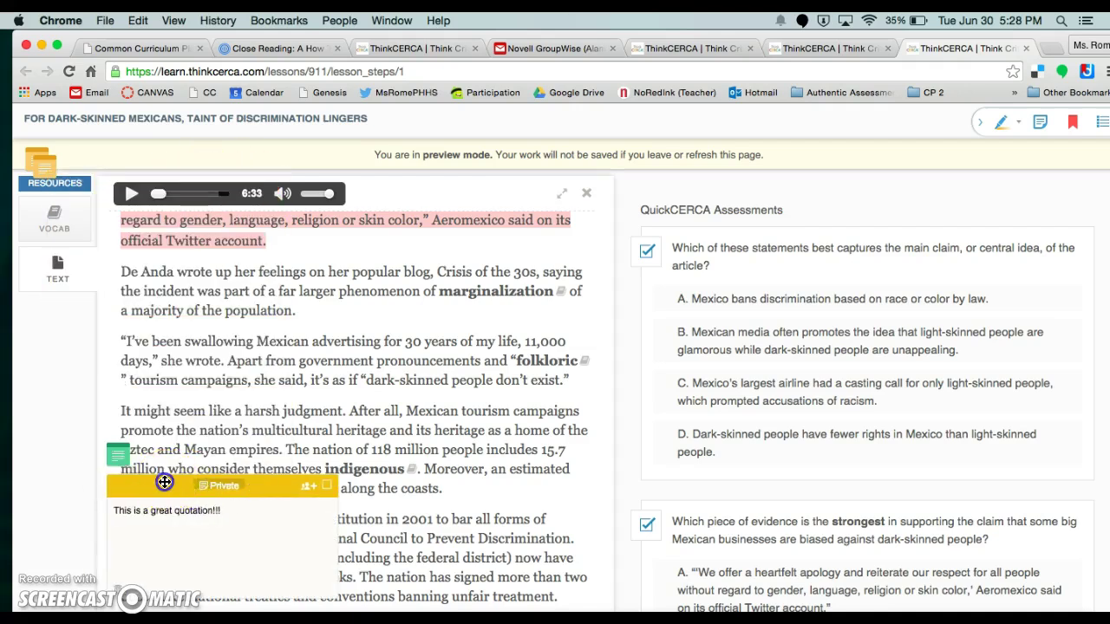
click(157, 409)
click(44, 168)
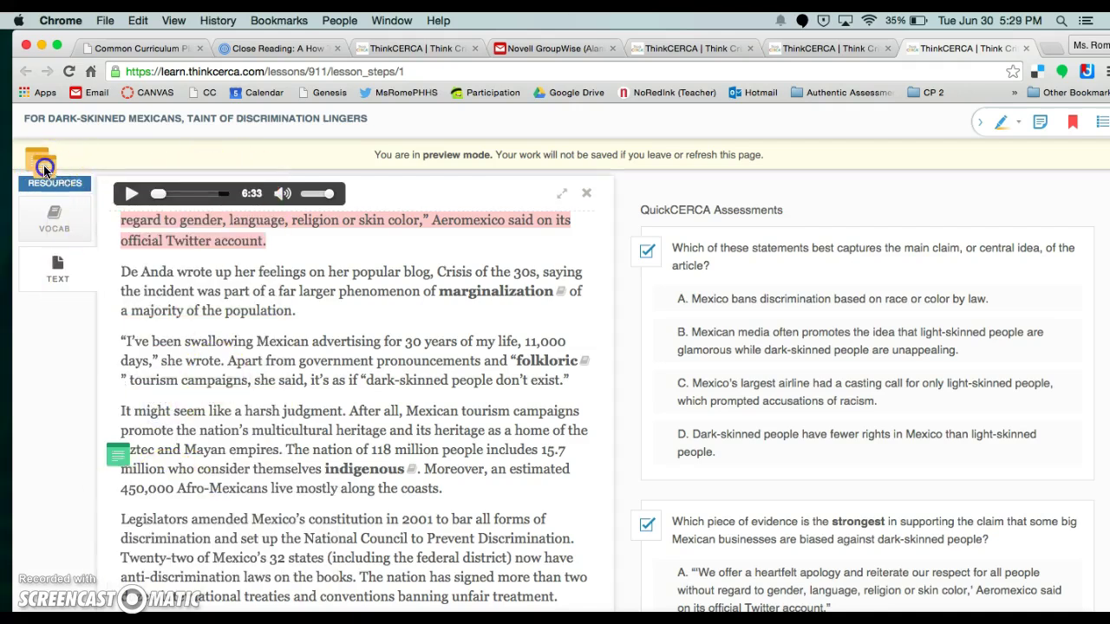
click(175, 368)
click(37, 158)
click(377, 276)
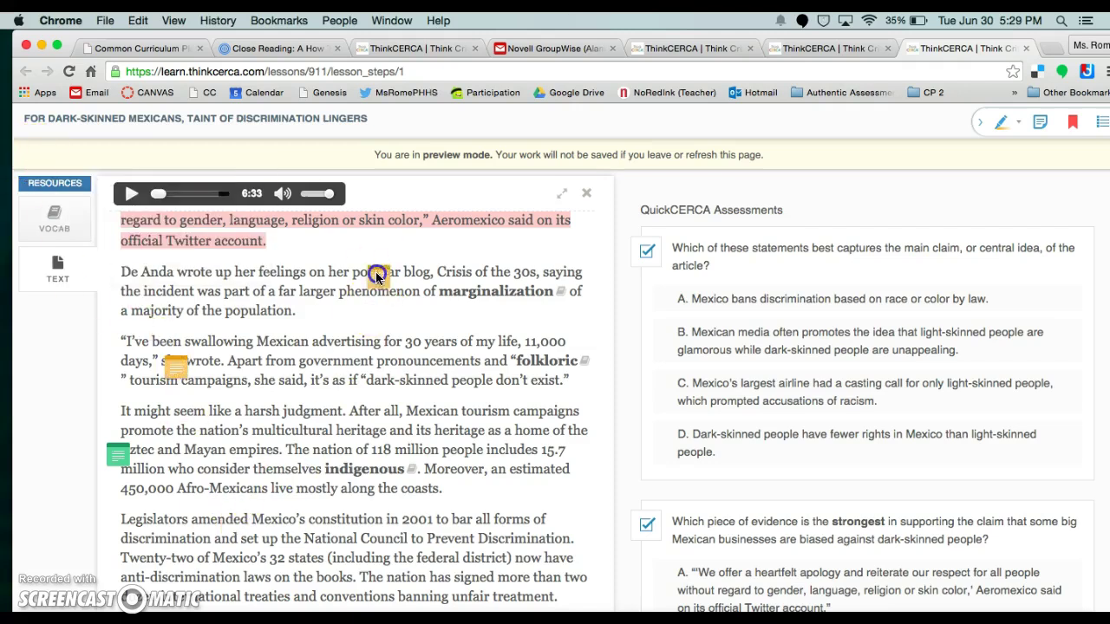